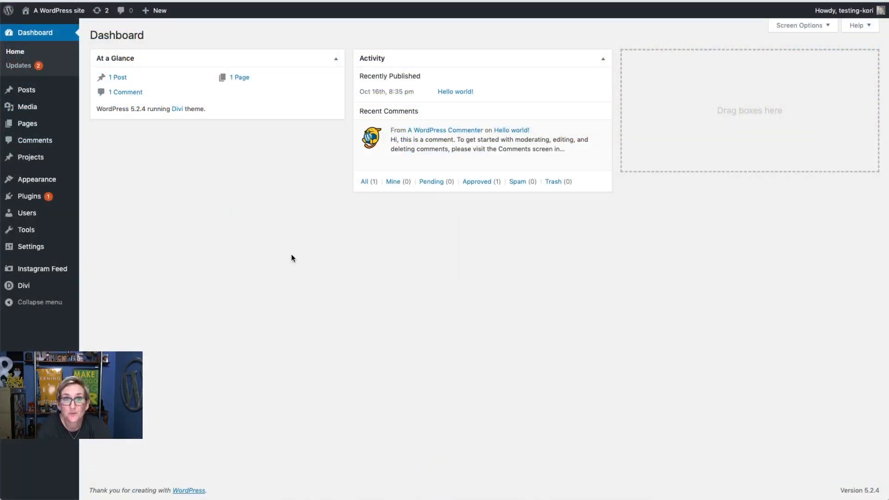
- Show the Divi submenu in the WordPress admin sidebar
mouse_move(45, 289)
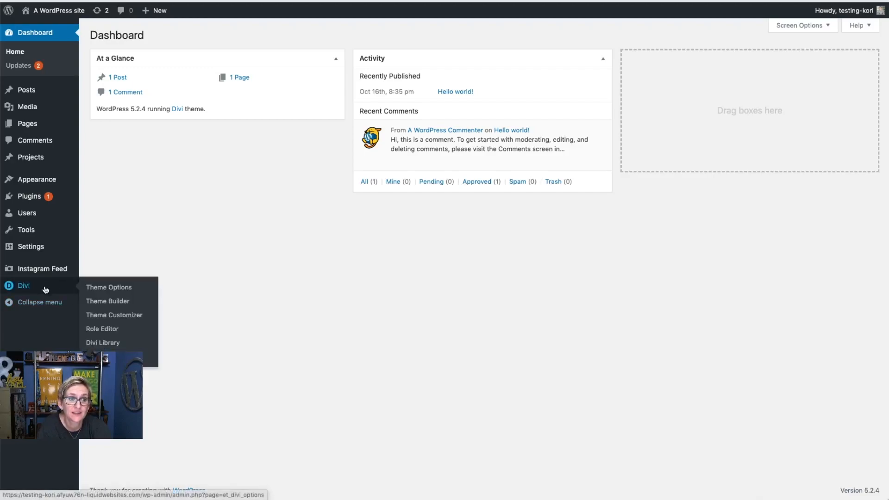
- Open the Divi Theme Builder and add a global footer to the Default Website Template
click(116, 303)
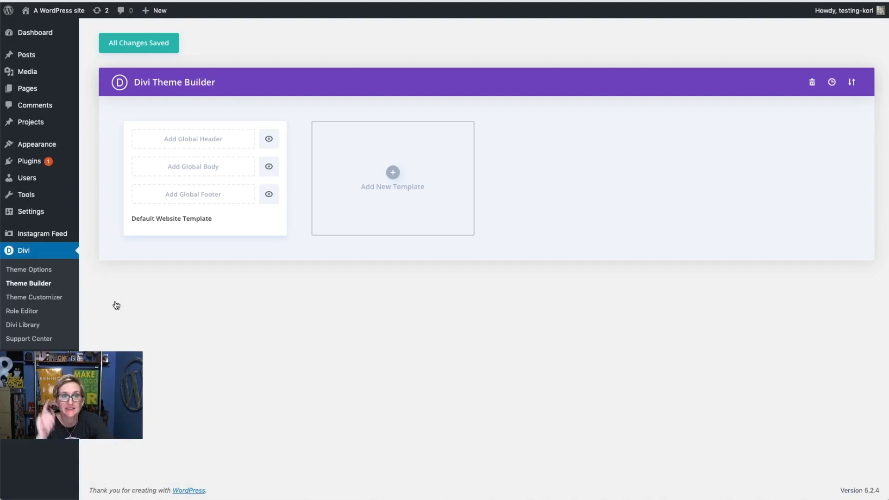
click(213, 199)
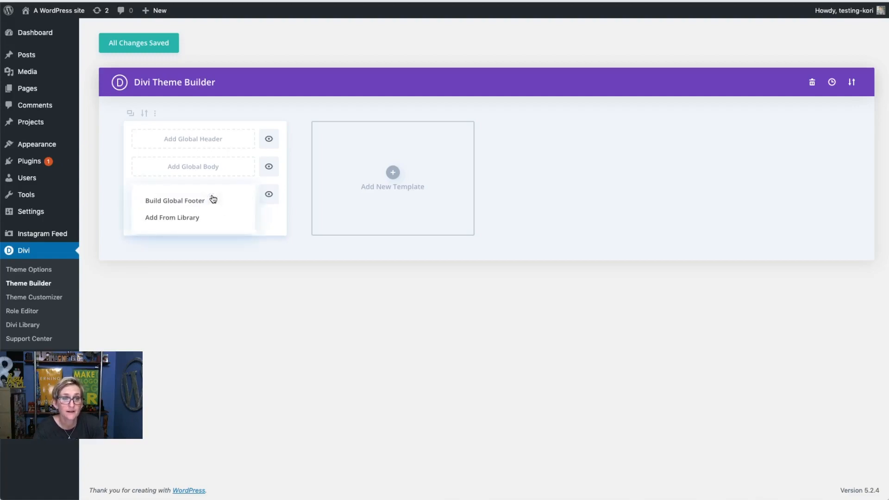
- Choose Build Global Footer to start a new footer layout from scratch
click(184, 206)
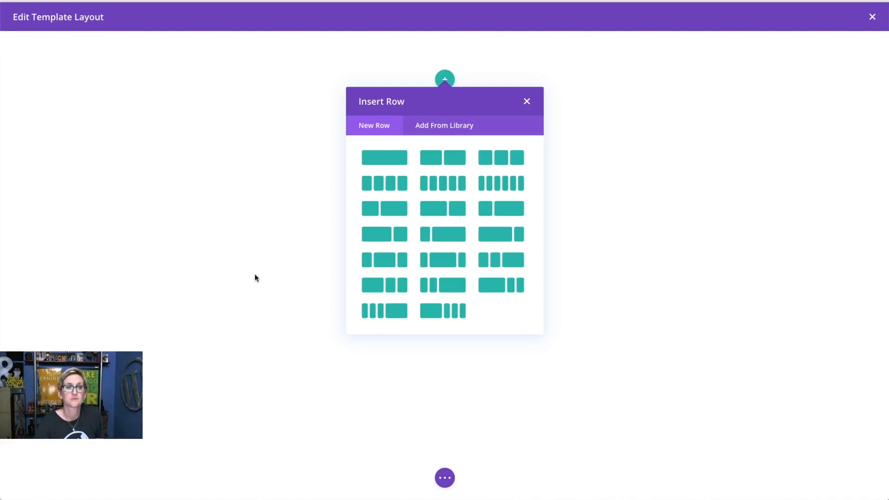
- Add a four-column row with the ASK KORI logo as an Image module in column one
click(384, 185)
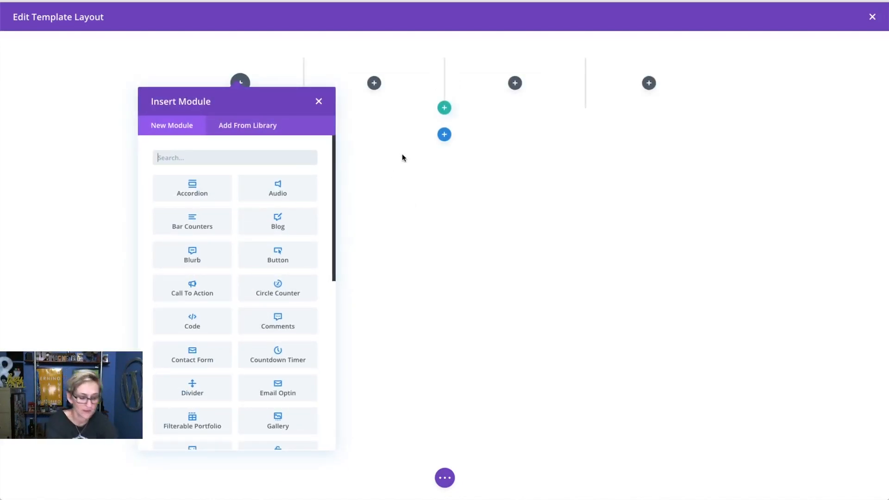
text(image)
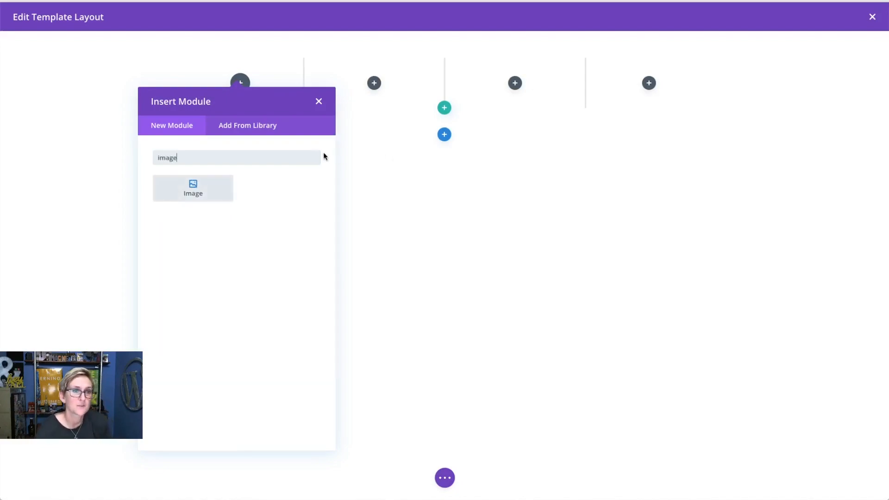
click(211, 187)
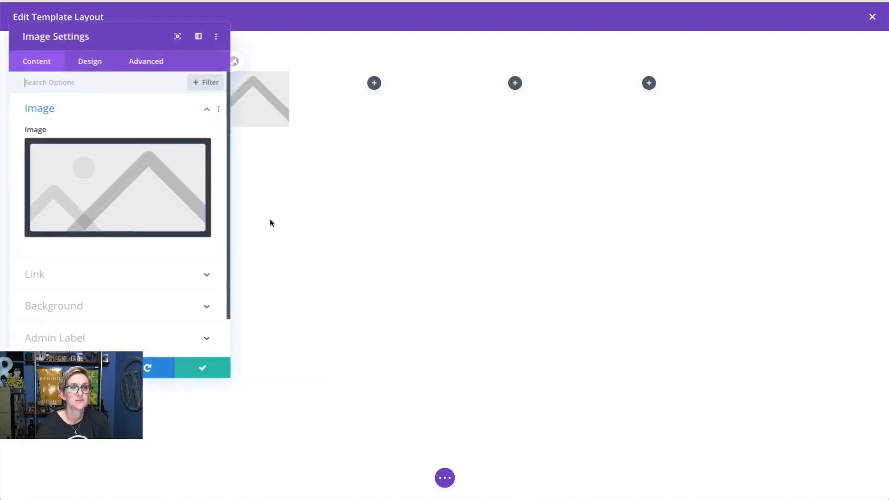
click(101, 216)
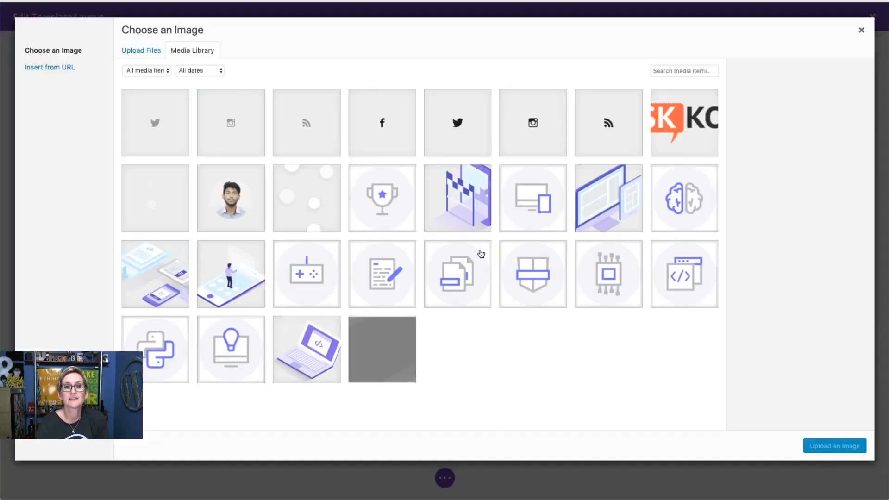
click(689, 139)
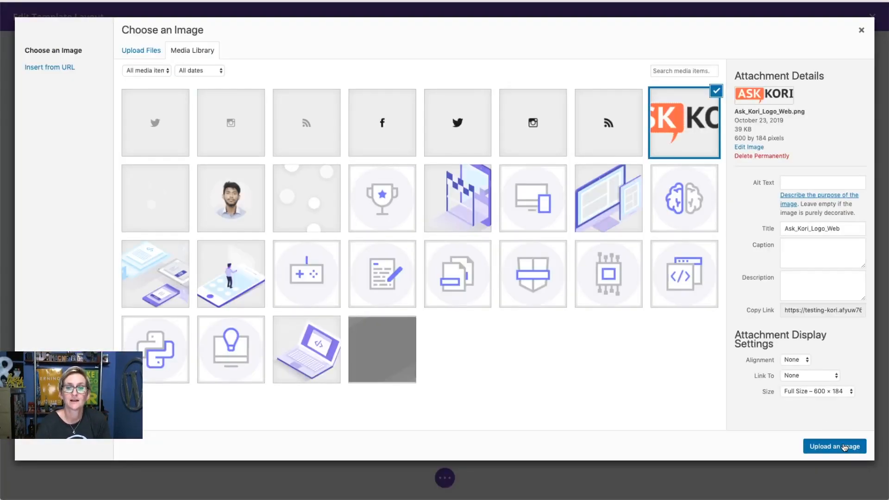
click(844, 446)
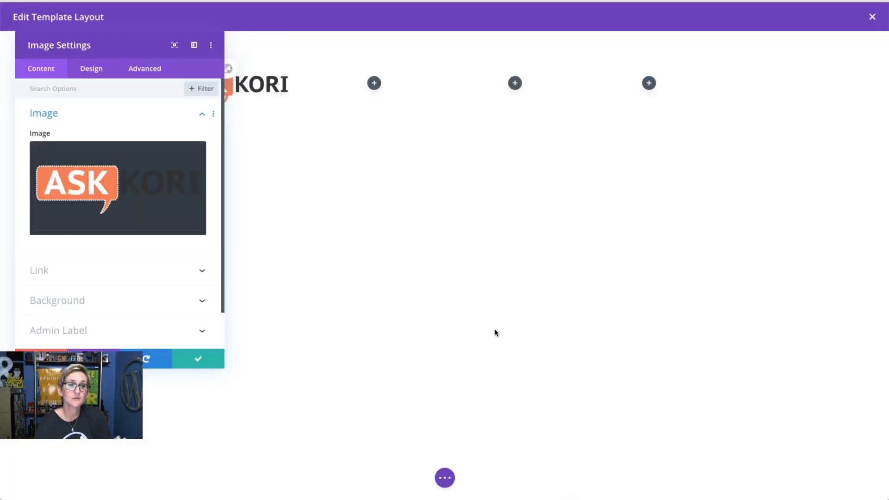
click(97, 270)
click(195, 359)
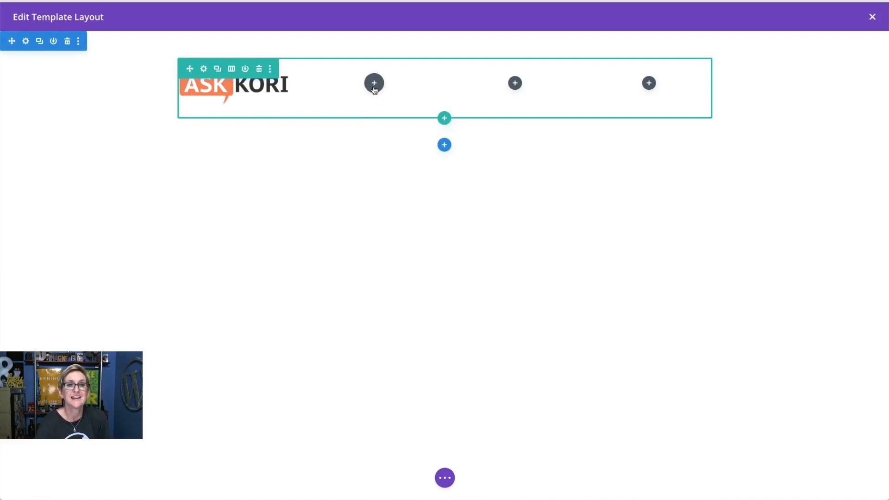
- Add a Text module to column two with an <h3>About Us</h3> heading above the paragraph
click(374, 83)
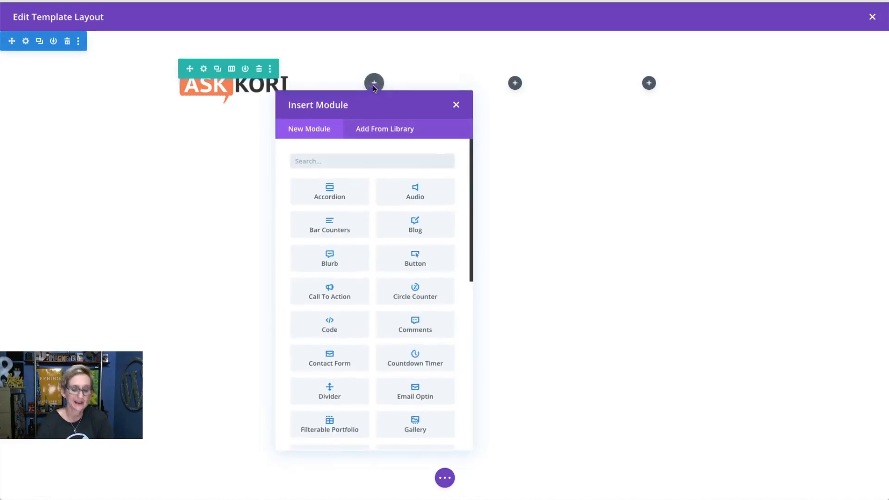
text(tex)
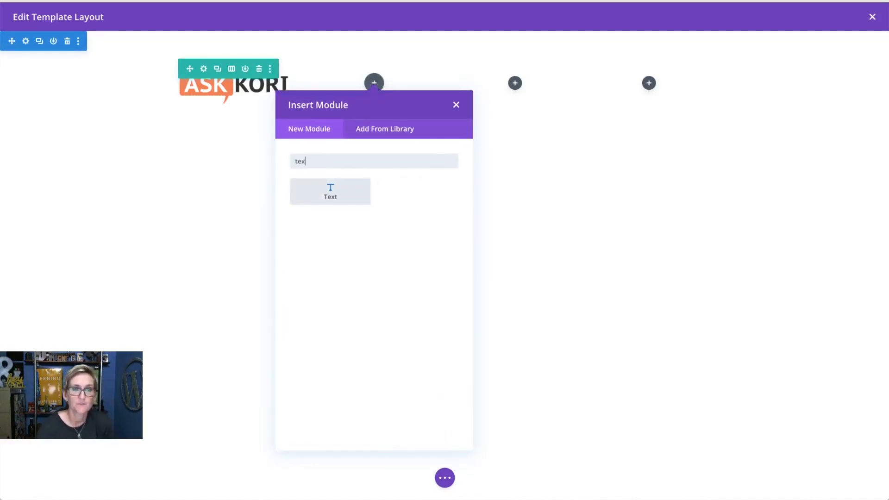
click(343, 197)
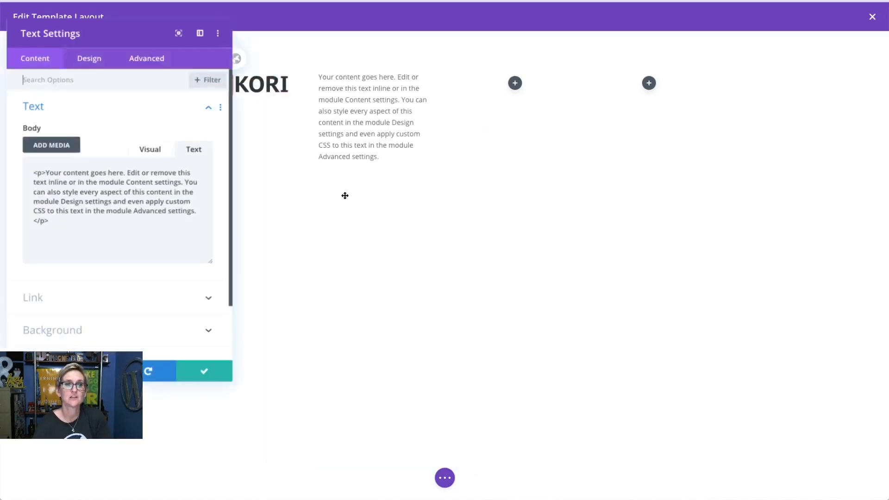
click(82, 181)
key(Up)
key(Return)
key(Up)
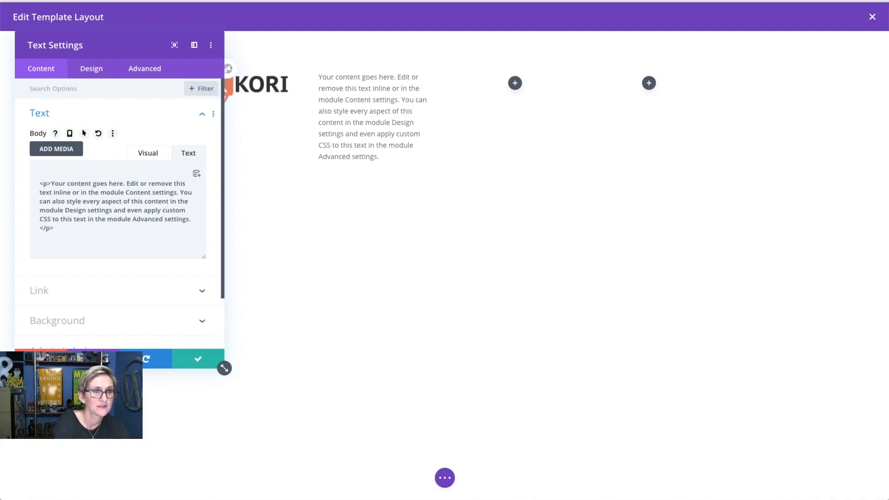
text(<h3>About Us</h3>)
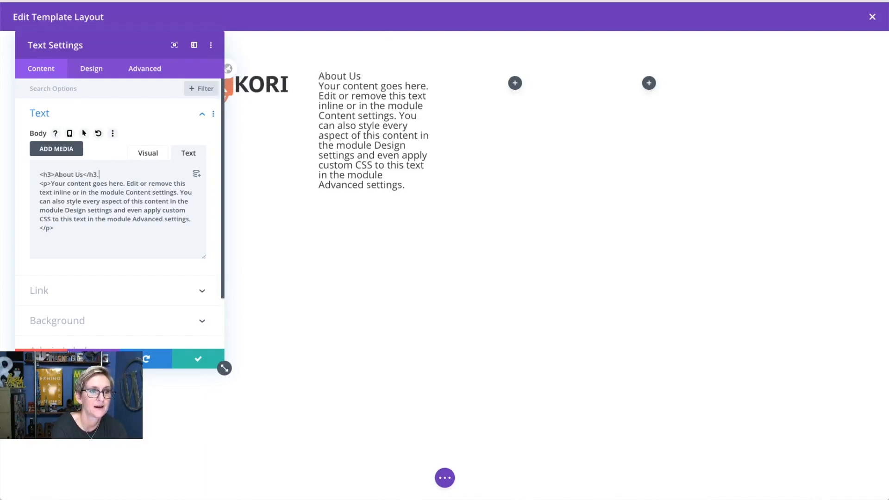
click(208, 362)
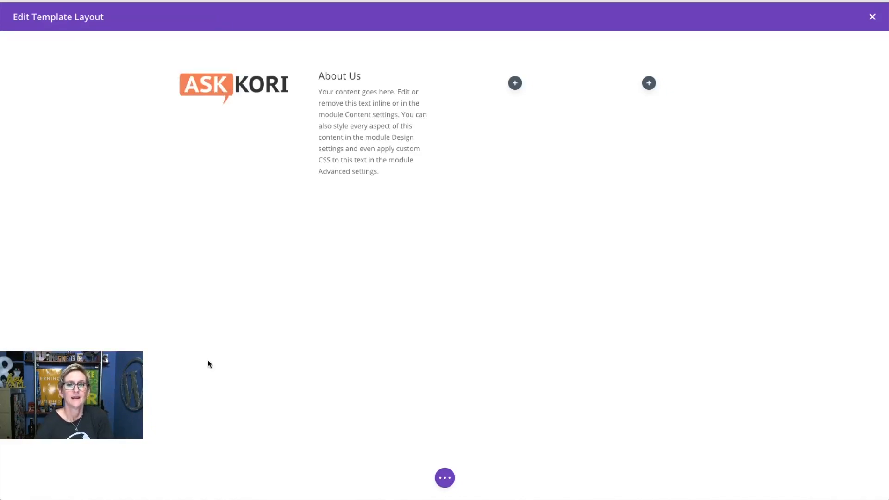
- Add a Social Media Follow module to the third column
click(515, 87)
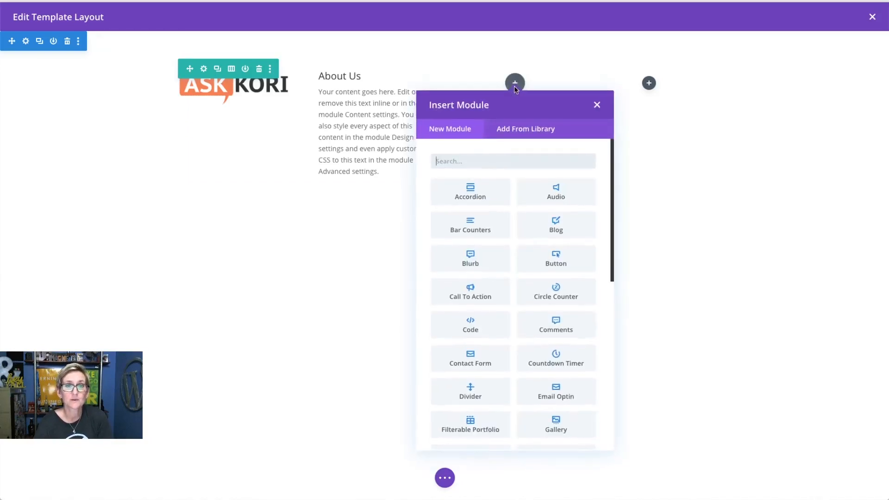
text(socil)
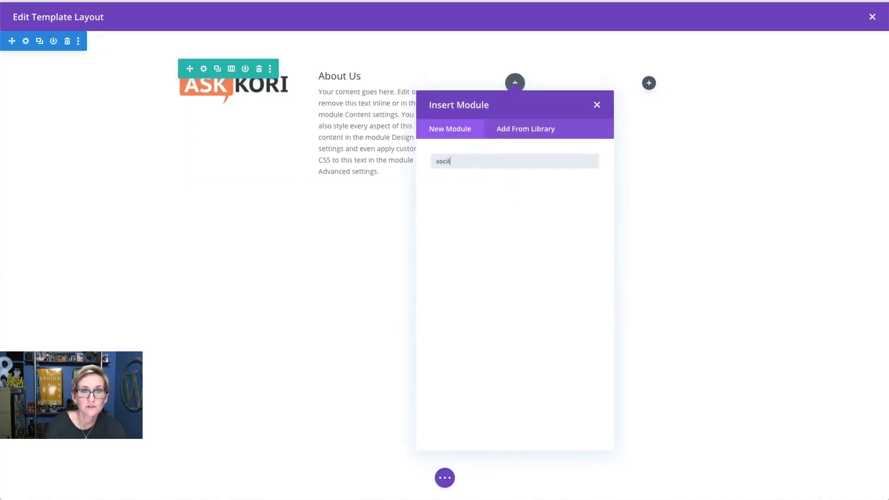
key(BackSpace)
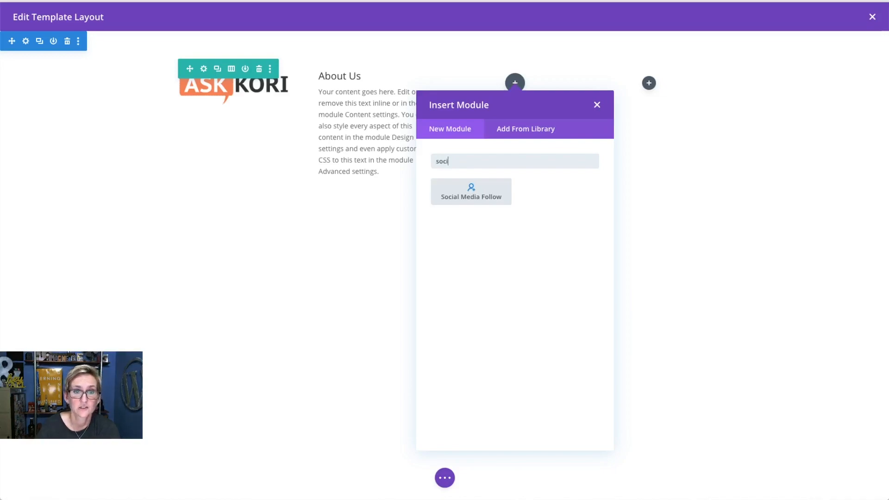
click(472, 191)
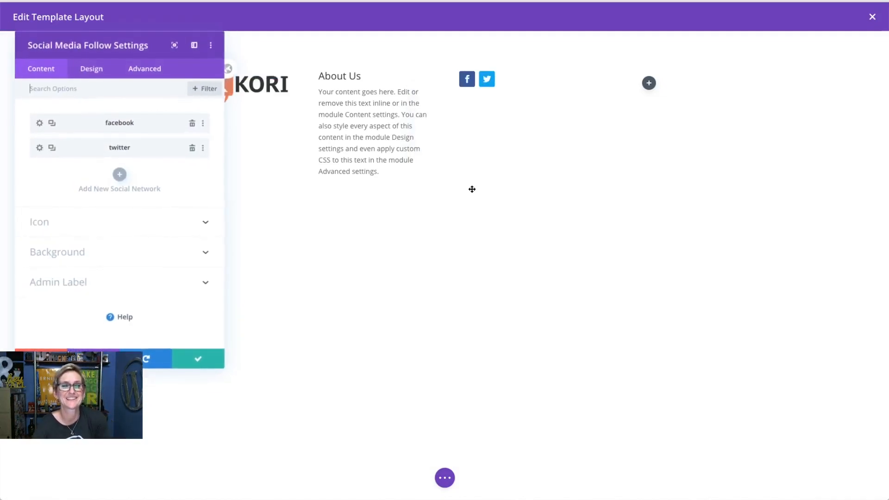
- Add an Instagram icon to the social follow module
click(120, 177)
click(105, 157)
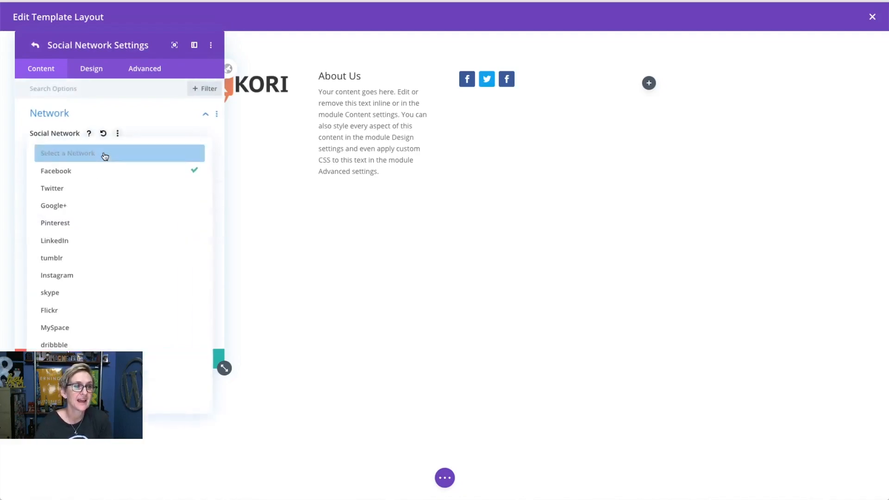
click(94, 276)
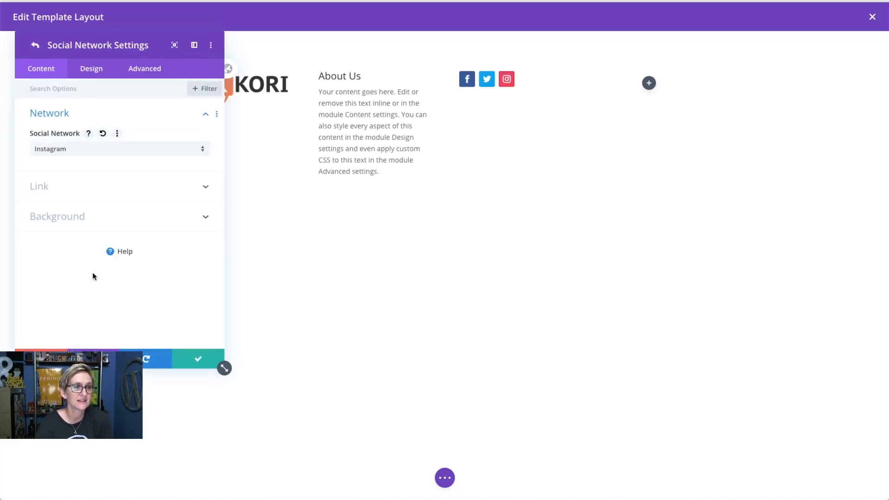
click(94, 195)
click(87, 185)
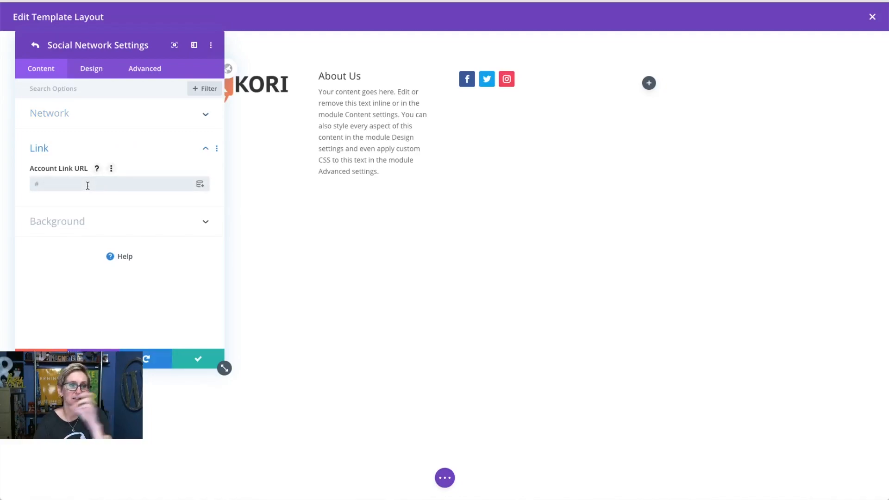
click(189, 363)
- Add a YouTube icon and save the social follow module
click(118, 199)
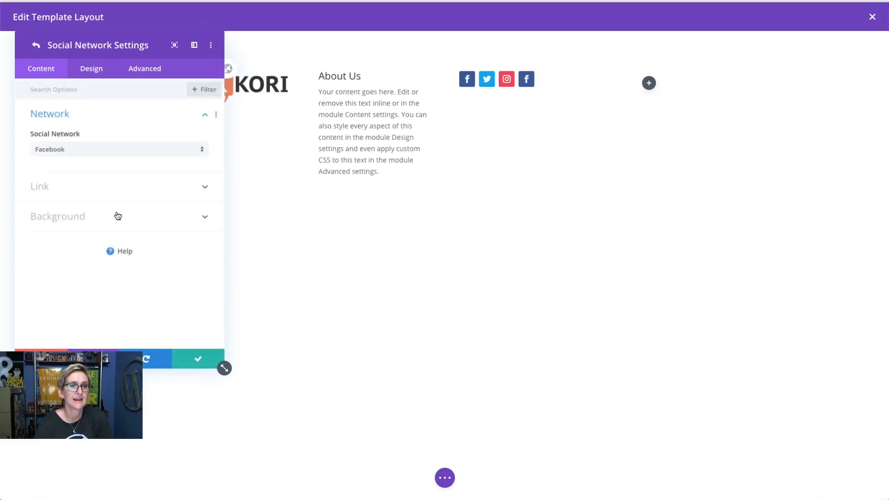
click(102, 152)
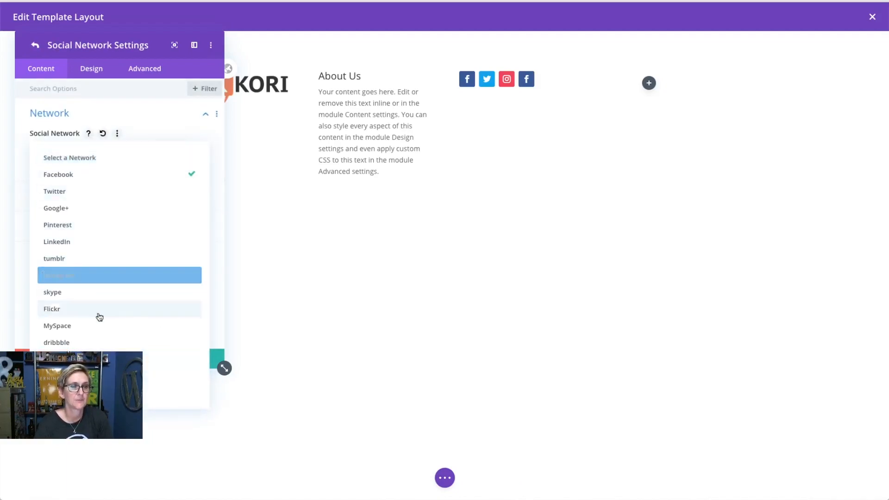
click(107, 359)
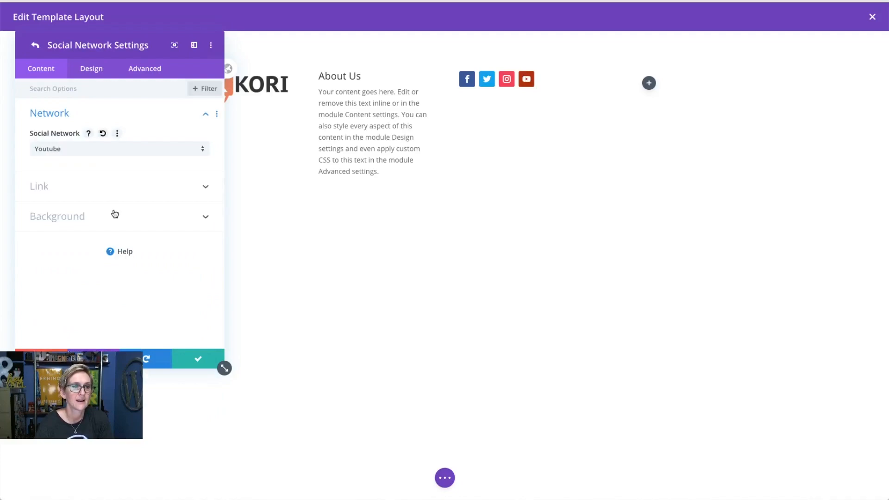
click(109, 187)
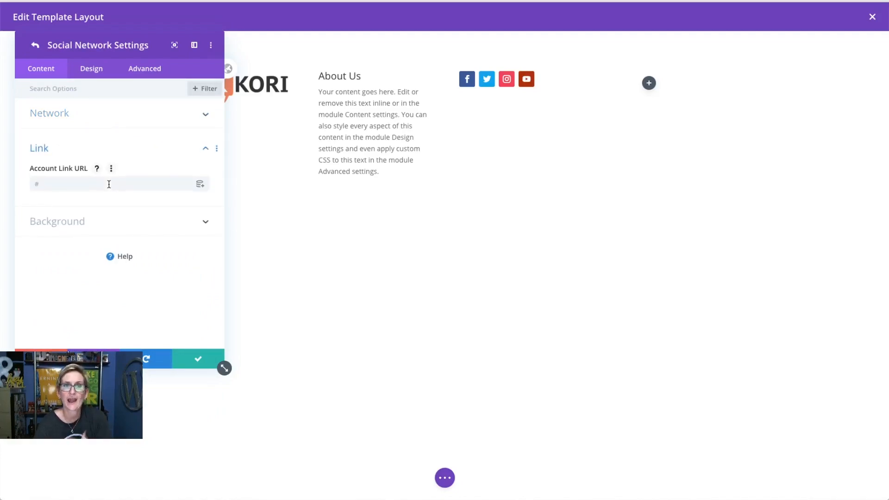
click(193, 361)
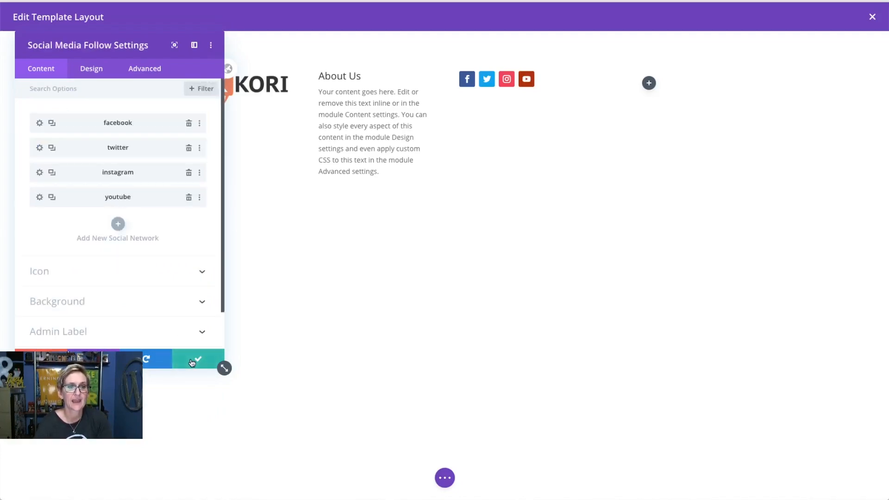
click(193, 361)
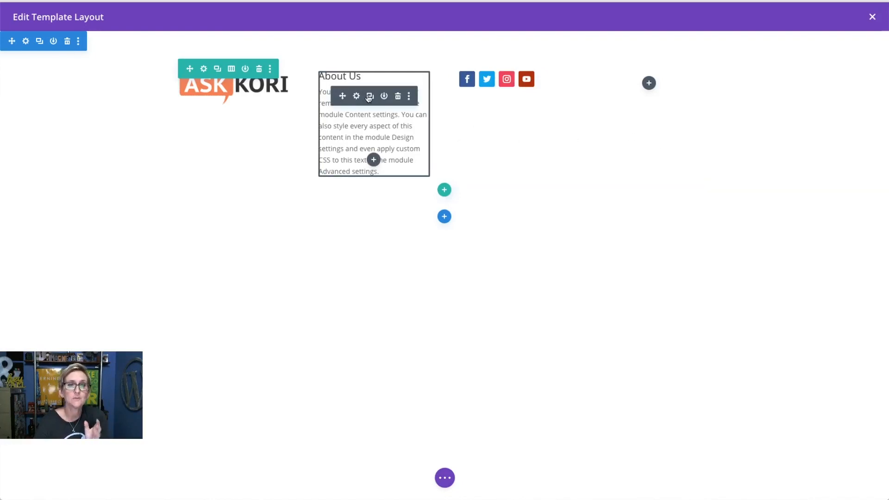
- Copy the About Us module above the social icons and reduce it to a 'Get Social' heading
click(371, 97)
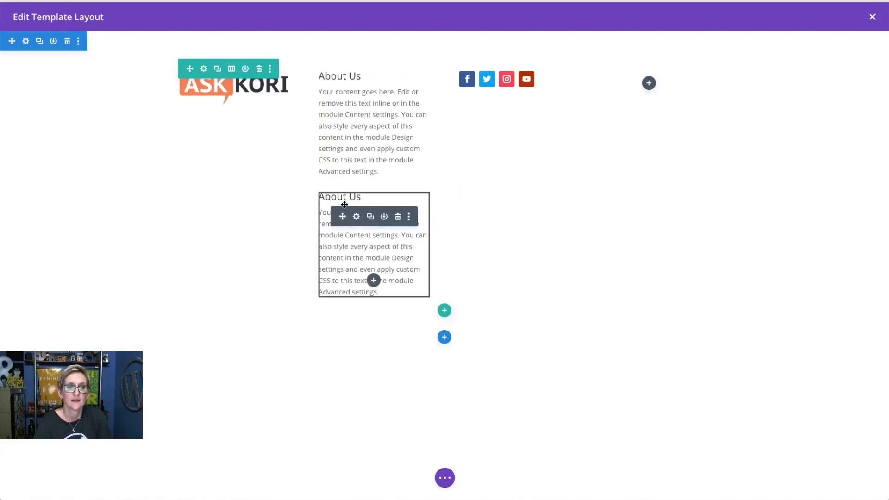
drag(484, 95, 488, 73)
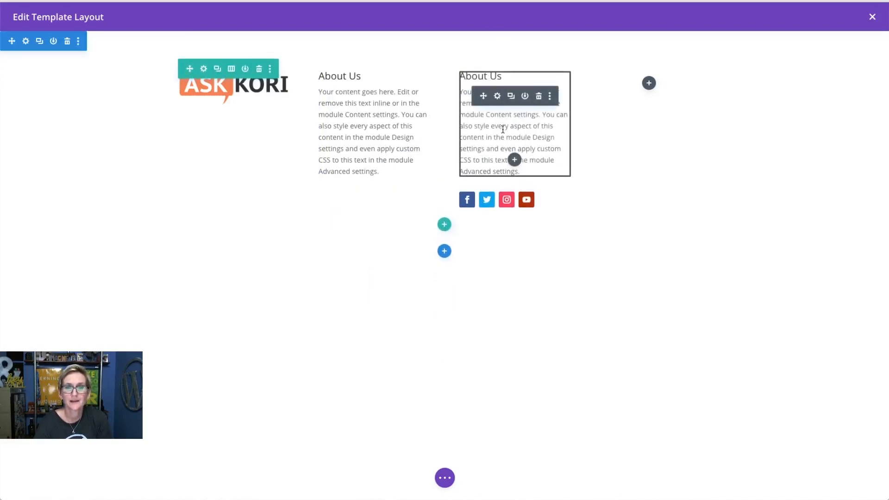
click(498, 97)
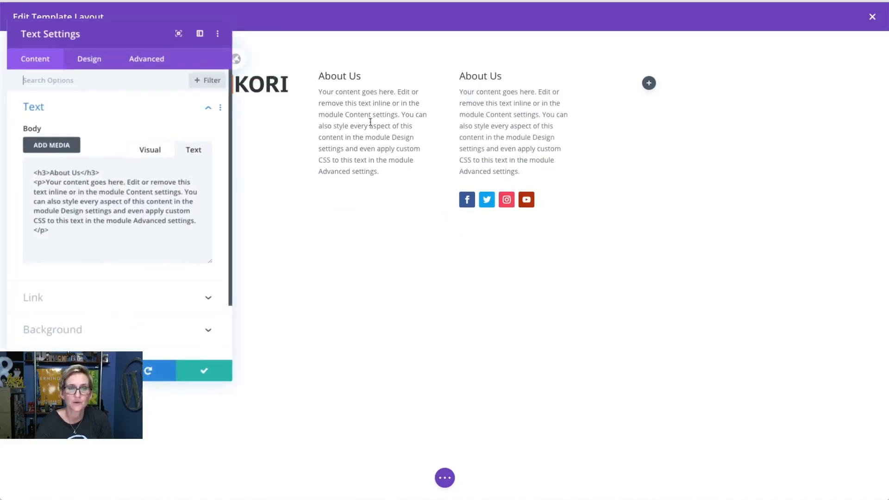
drag(54, 228, 39, 185)
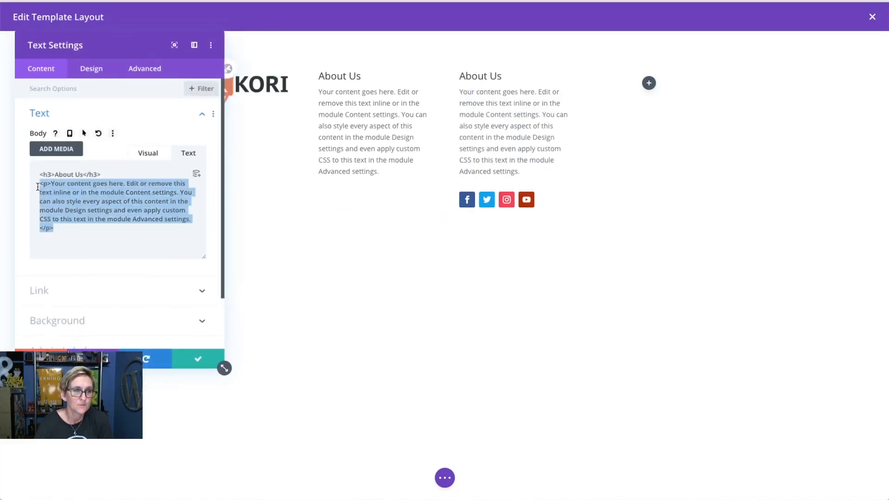
key(BackSpace)
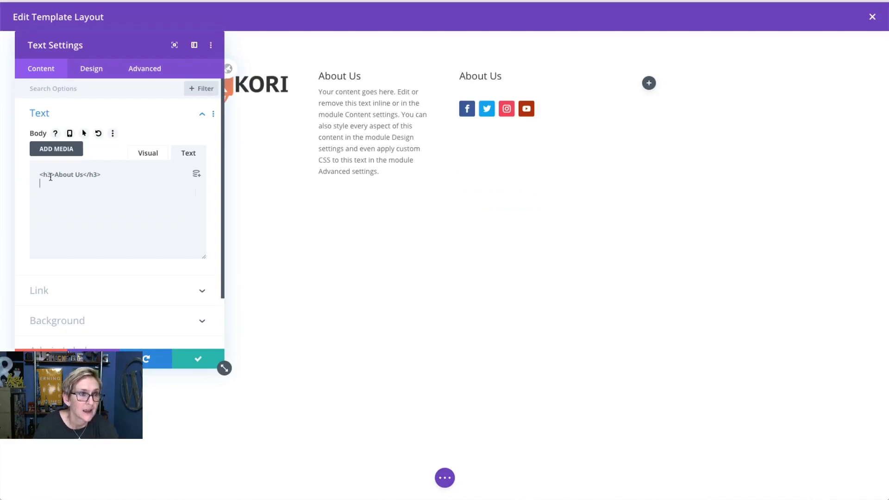
drag(55, 175, 84, 175)
text(Get Social)
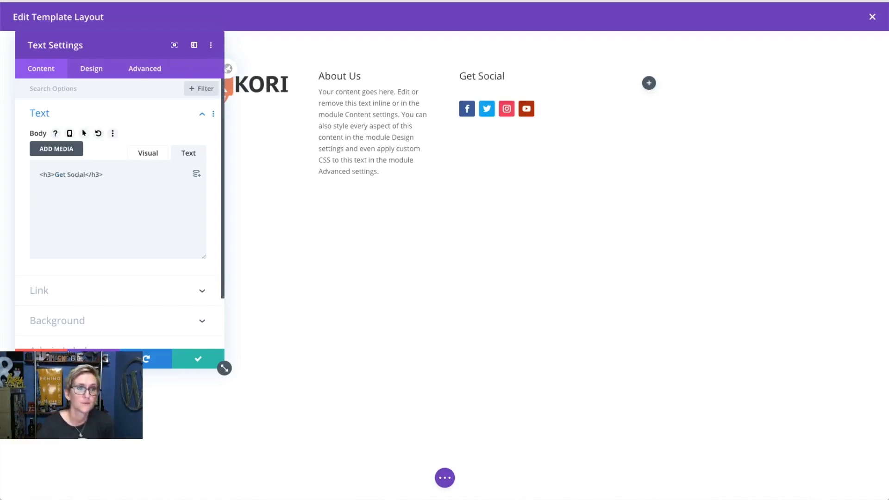
click(197, 366)
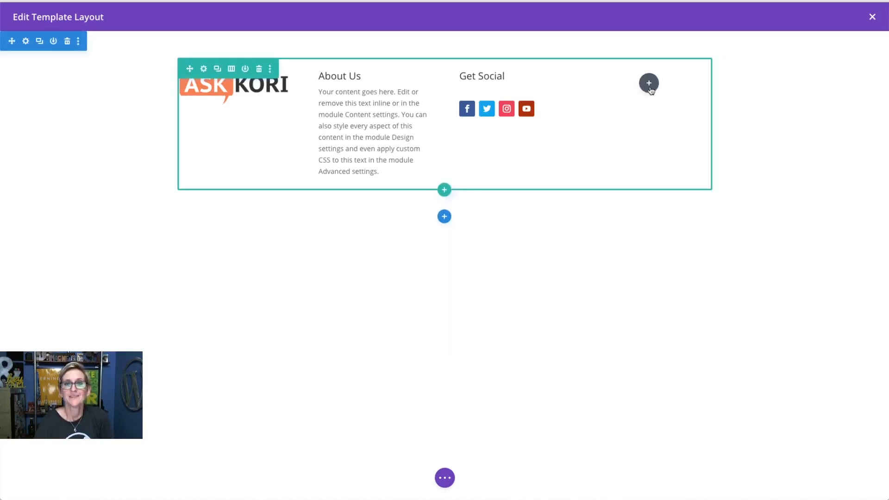
- Duplicate the Get Social heading into column four and retitle it 'Contact Us'
click(511, 77)
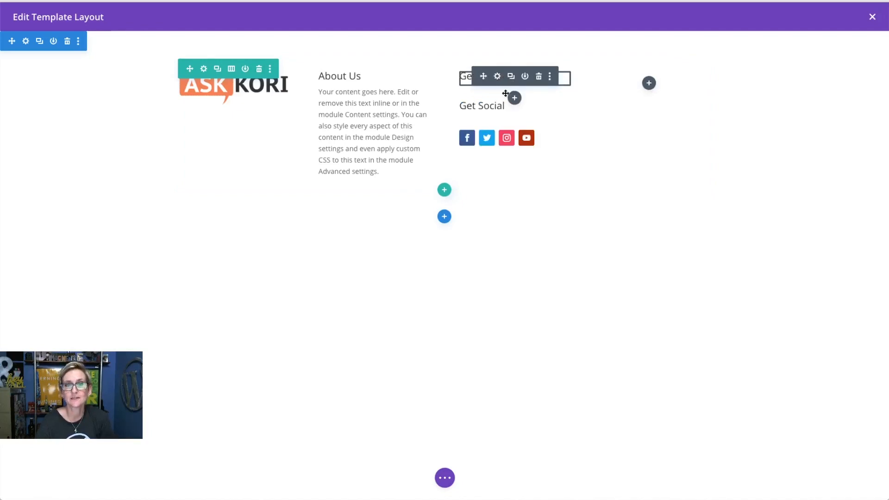
drag(527, 101, 627, 85)
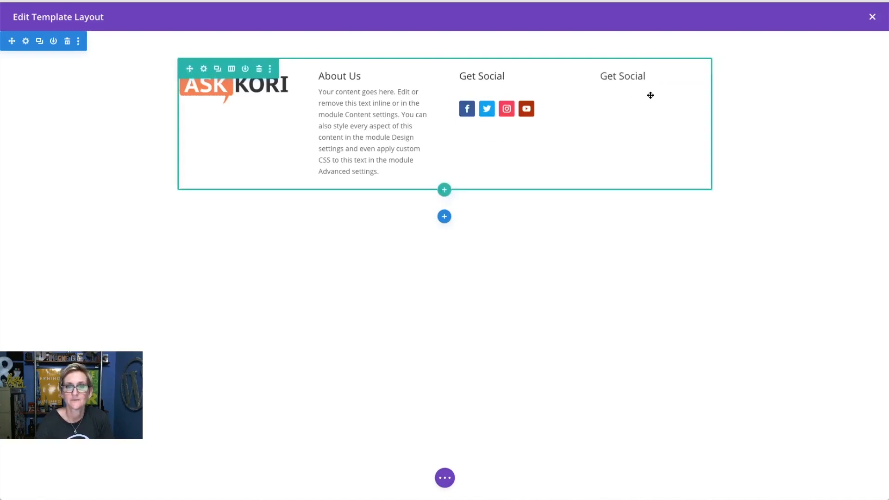
click(638, 77)
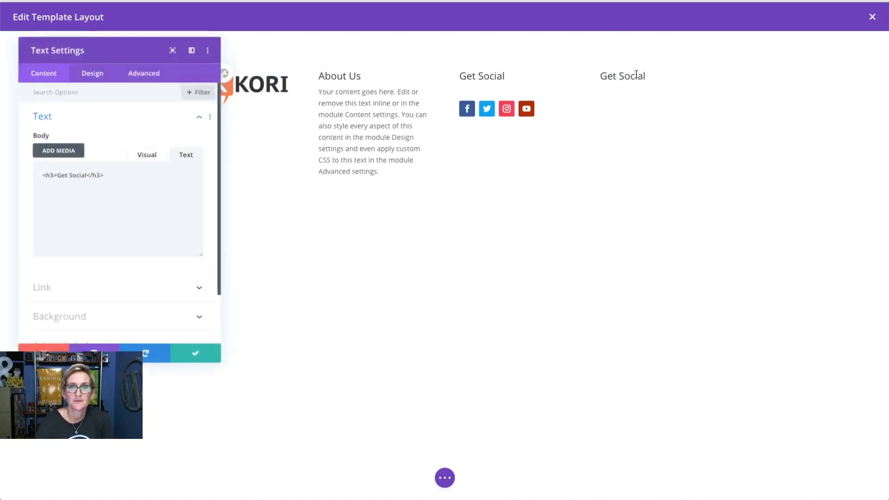
drag(86, 176, 55, 170)
text(Contact Us)
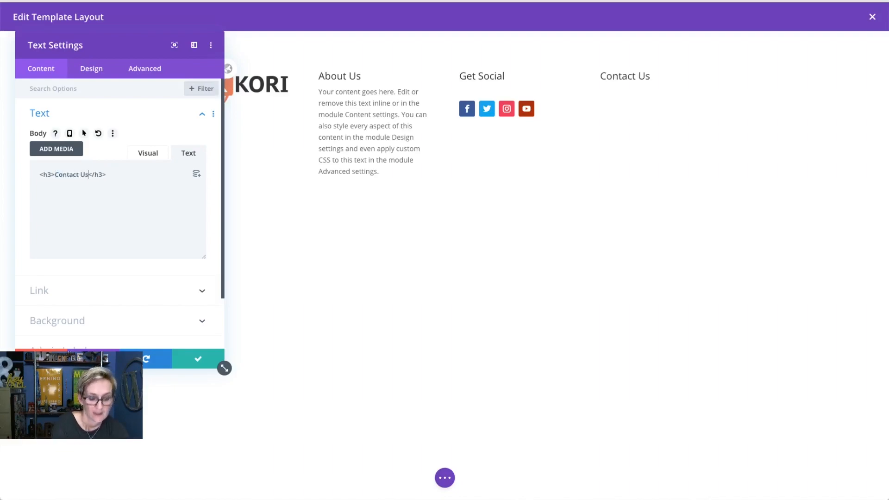
- Add a street address, city/state line and phone number under the heading, then save
click(106, 175)
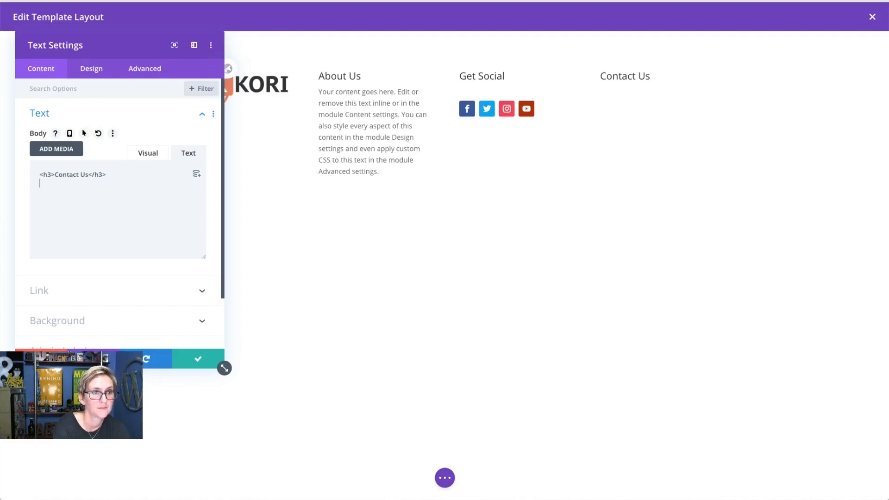
text(123)
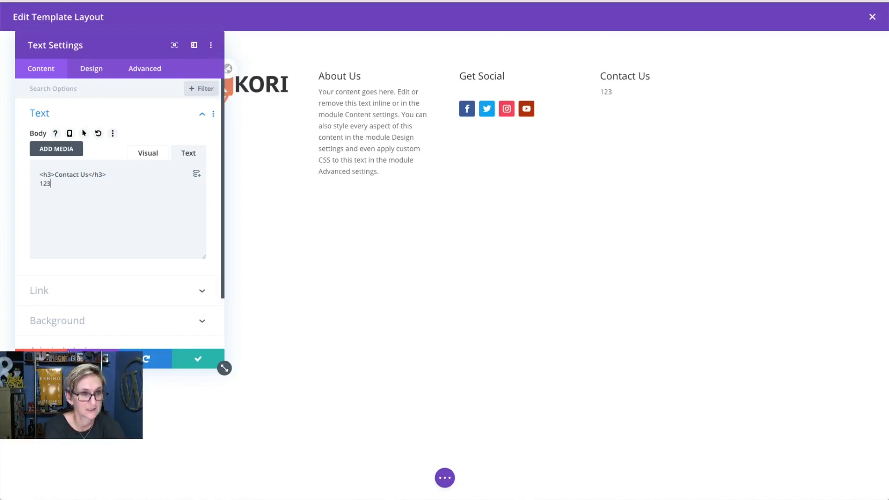
text( Somewhere Ln)
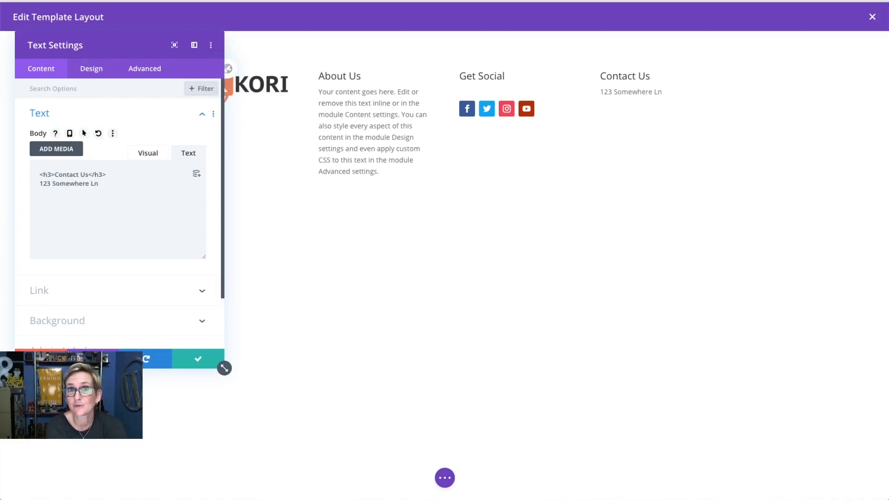
key(Return)
text(Best sta)
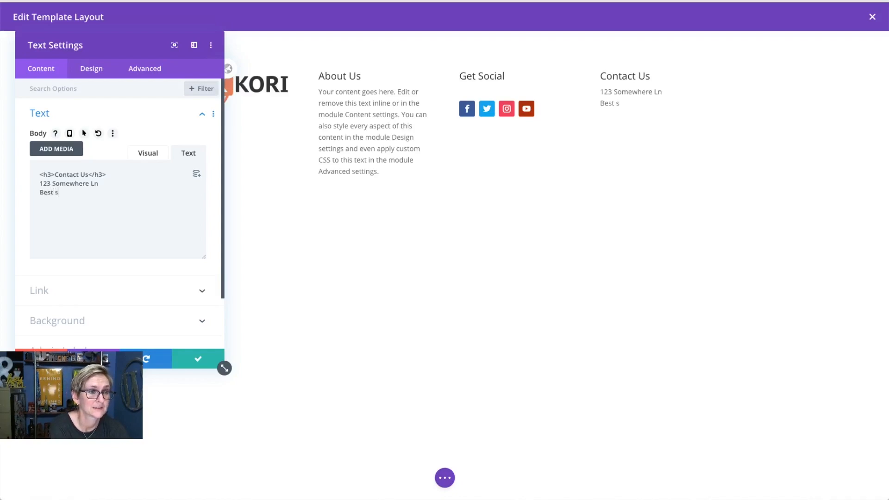
key(BackSpace)
key(BackSpace)
key(BackSpace)
text(State )
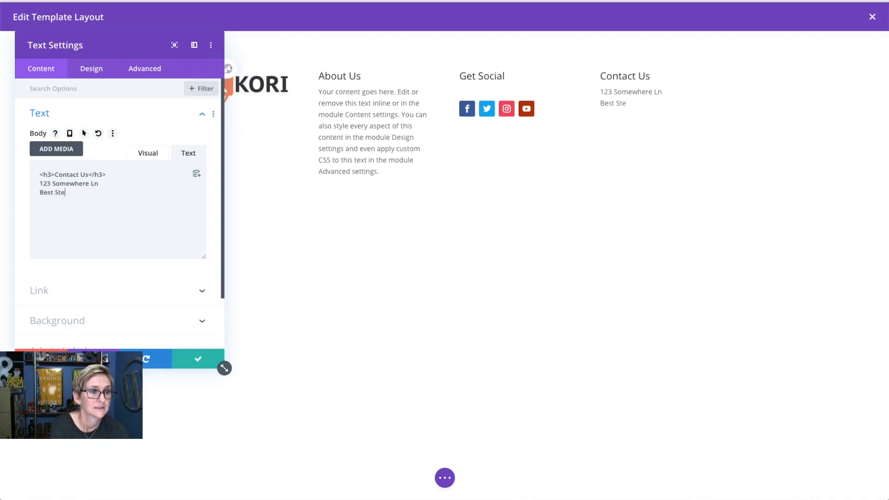
text(Ever, )
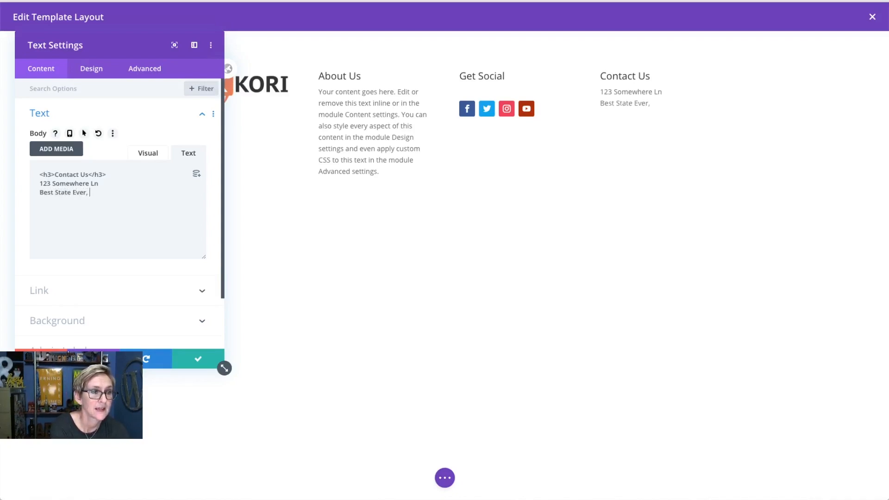
text(Texas 78215)
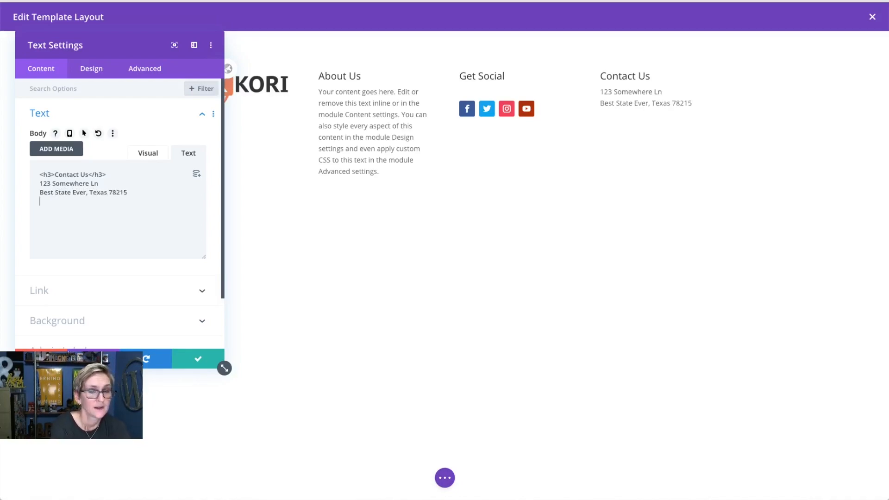
key(Return)
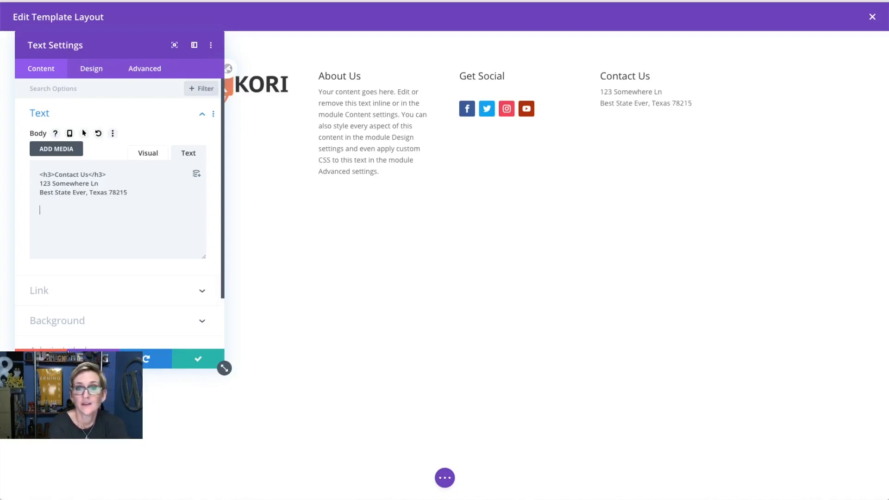
text(PHONE:)
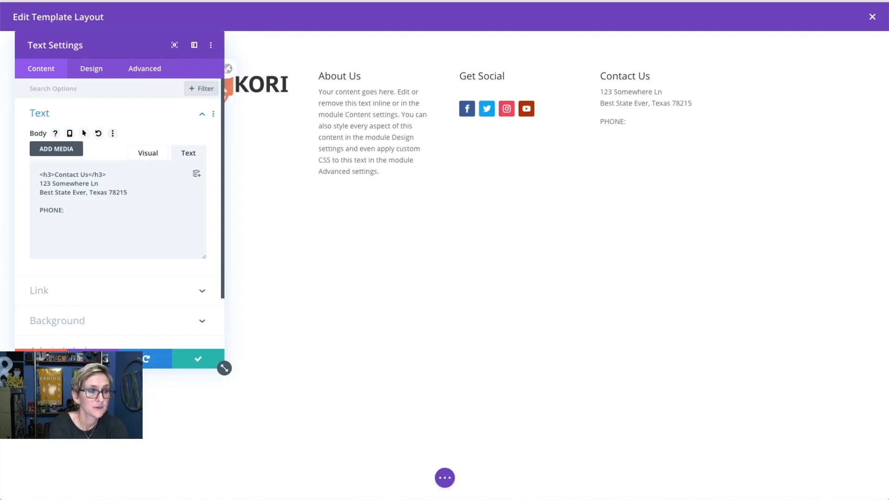
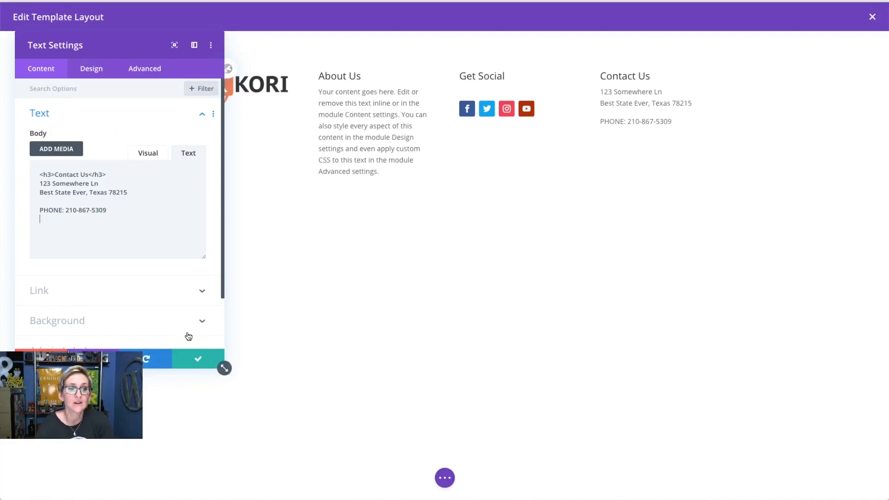
click(190, 364)
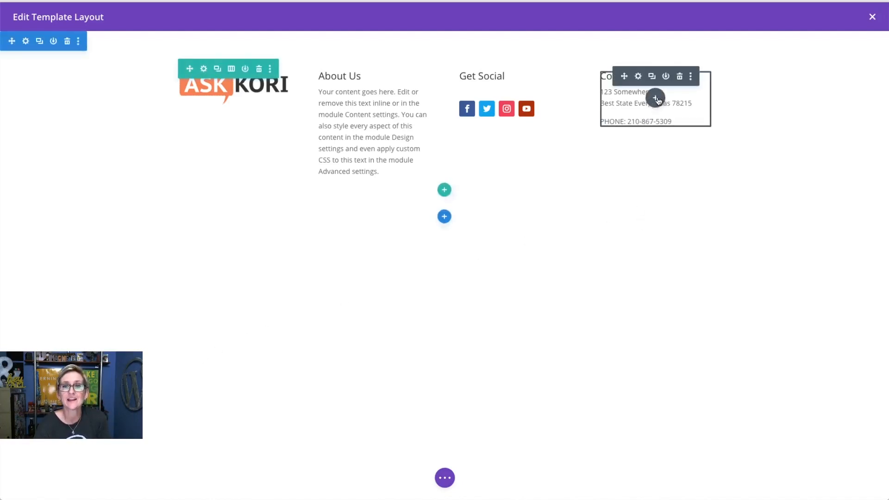
- Add a Button module labelled 'Contact Us Today' below the contact details
click(655, 98)
text(but)
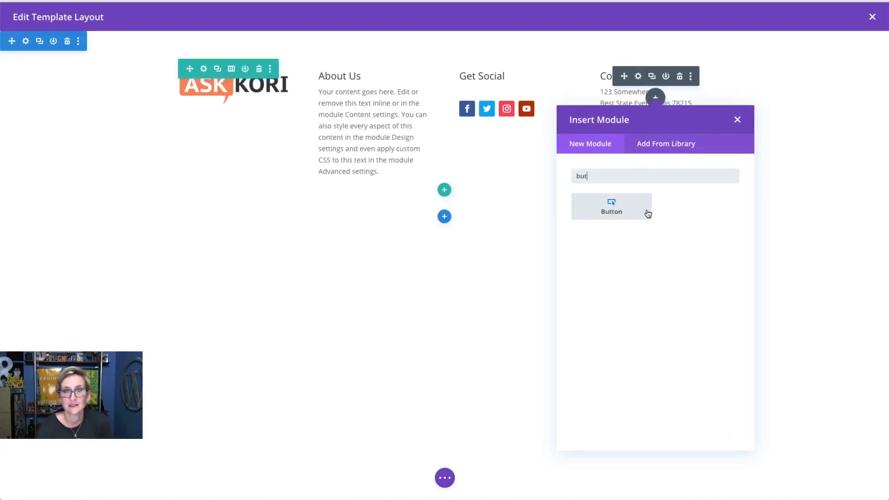
click(648, 214)
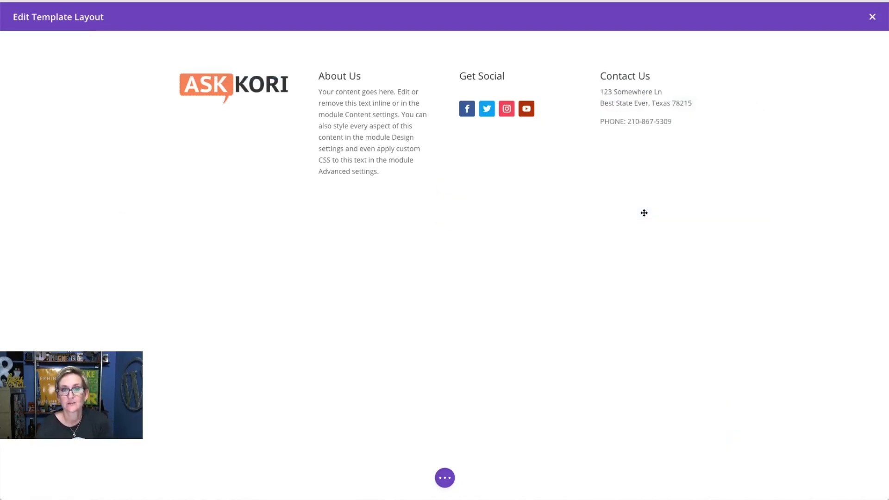
click(82, 151)
key(ctrl+shift+Left)
key(ctrl+shift+Left)
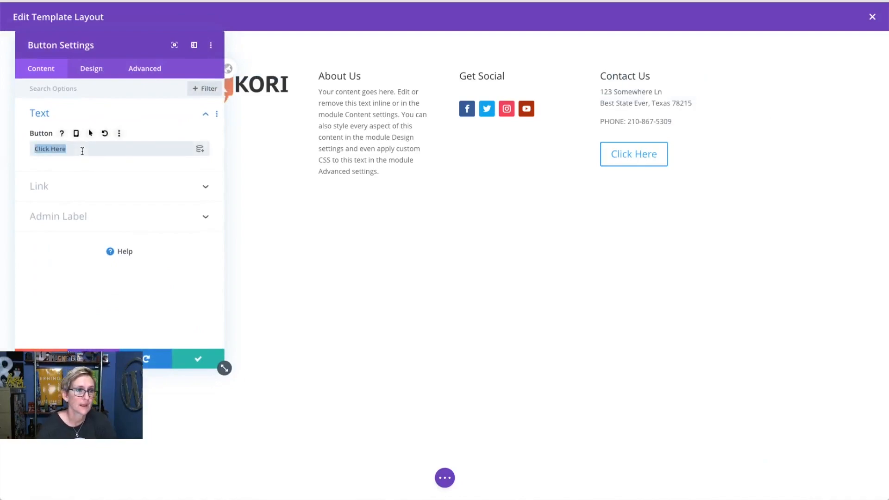
text(Contact U)
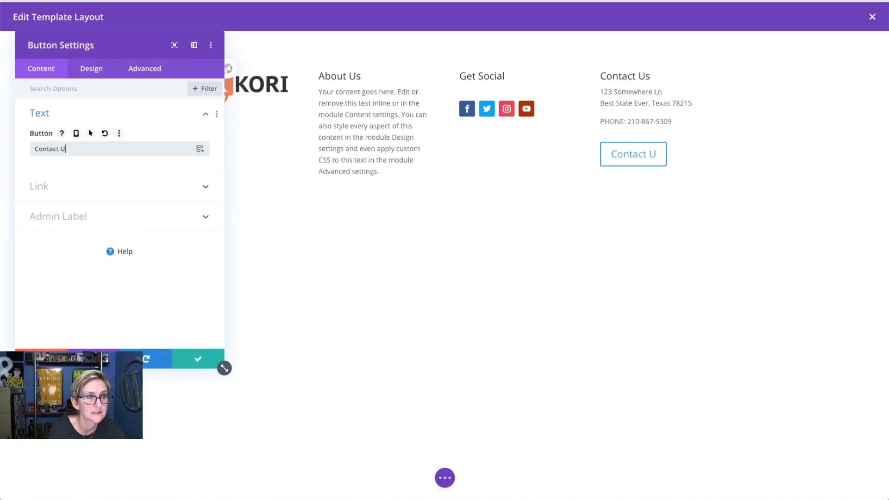
text(s Today)
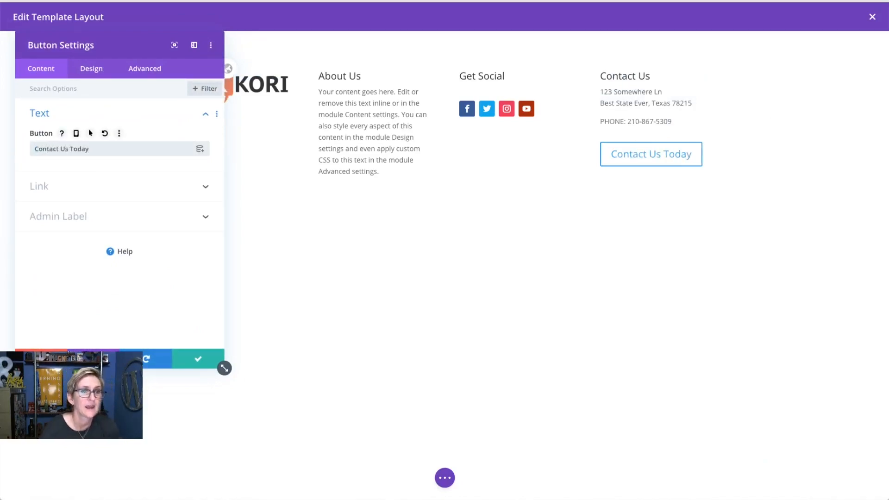
click(86, 191)
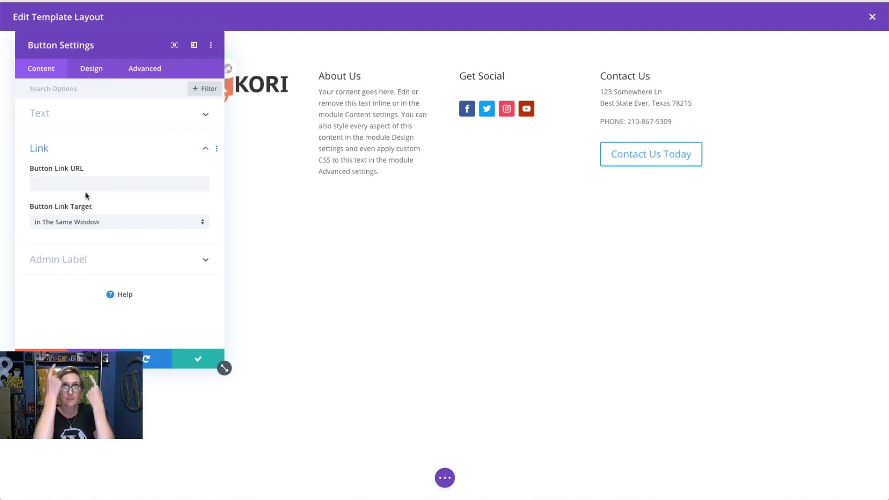
click(200, 360)
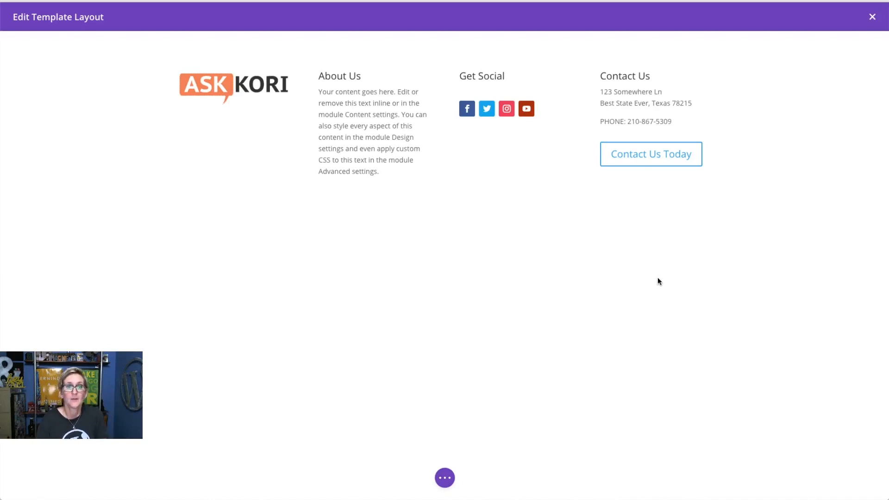
- Try About Us under the logo, return it to column two, and expand the page-level builder options
mouse_move(369, 82)
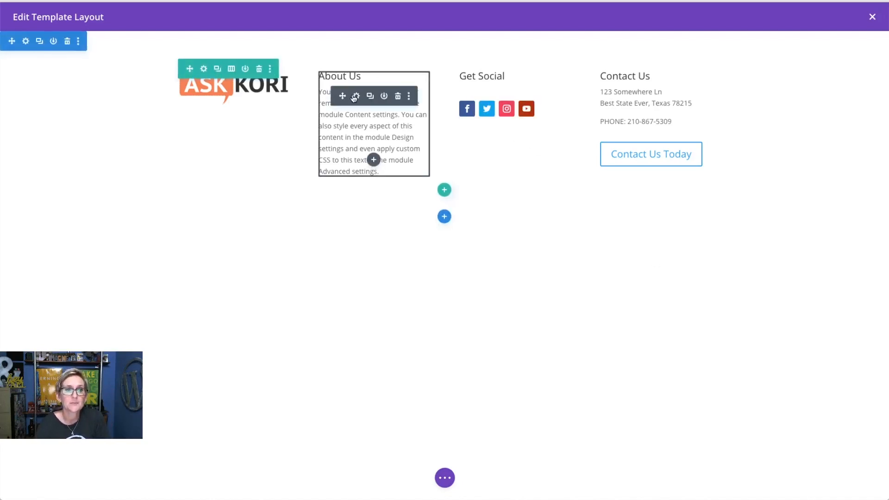
drag(344, 96, 220, 111)
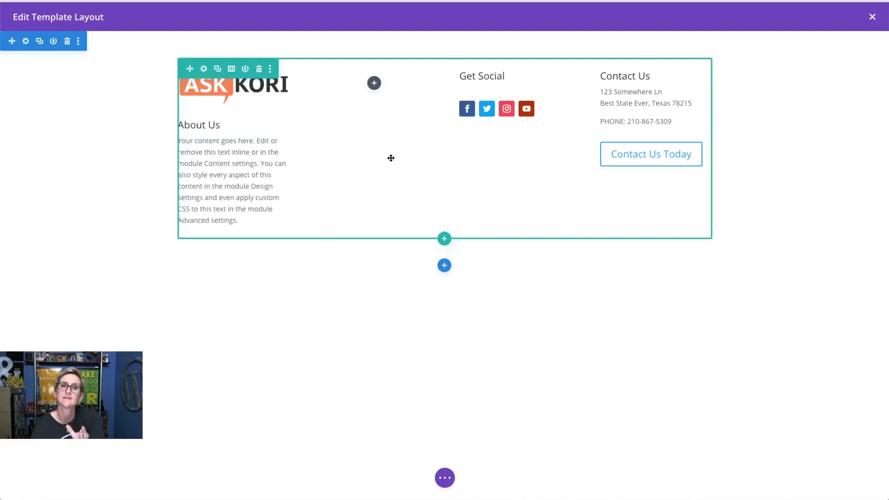
drag(201, 145, 362, 94)
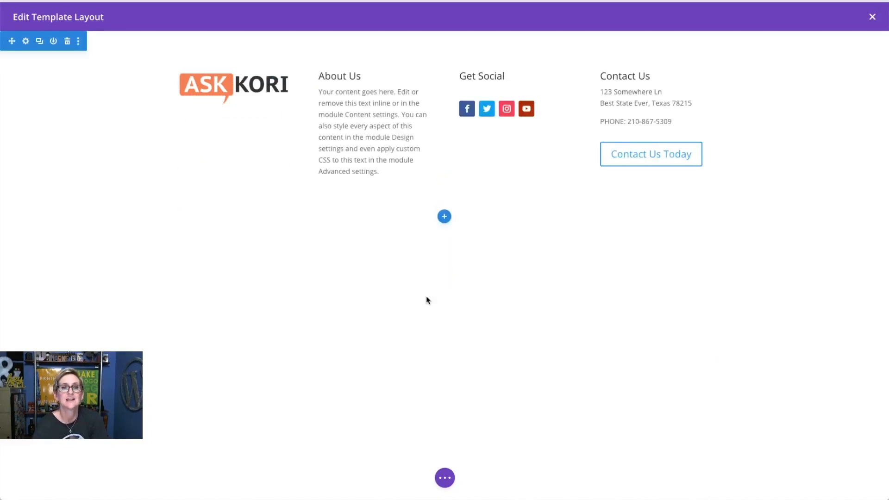
click(444, 478)
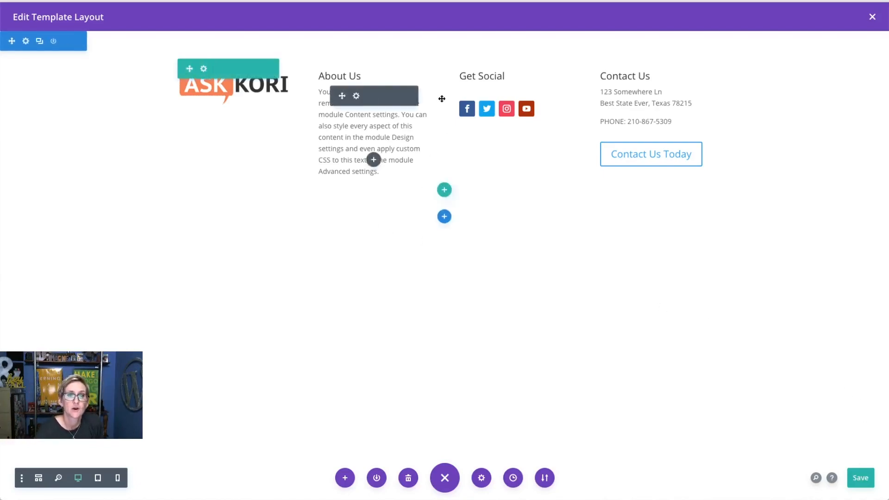
- Add a fullwidth section below the footer with a Fullwidth Code module containing [instagram-feed]
click(445, 220)
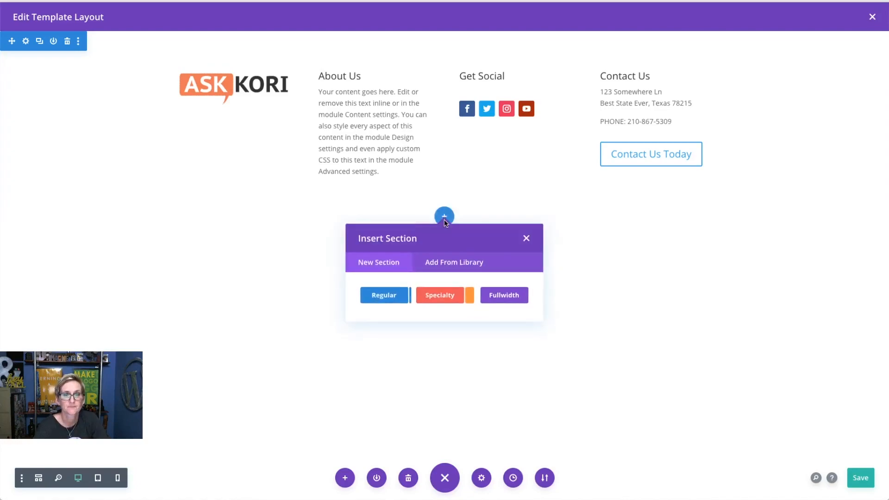
click(497, 298)
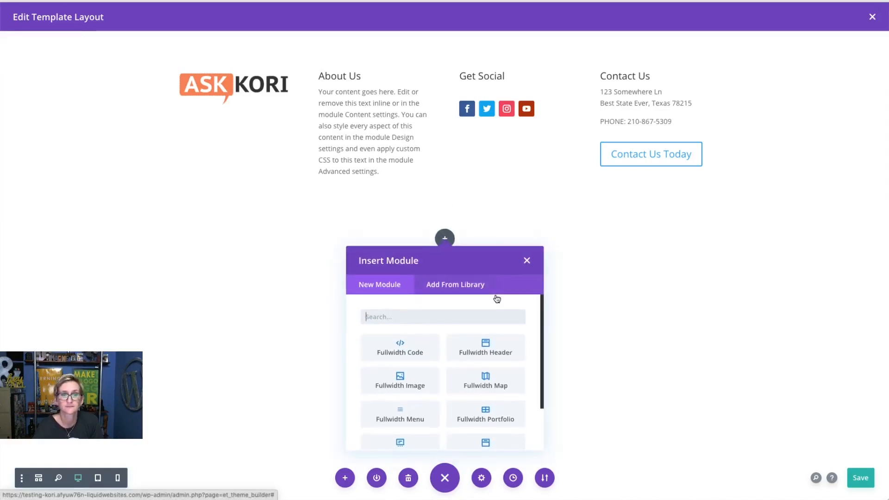
click(412, 351)
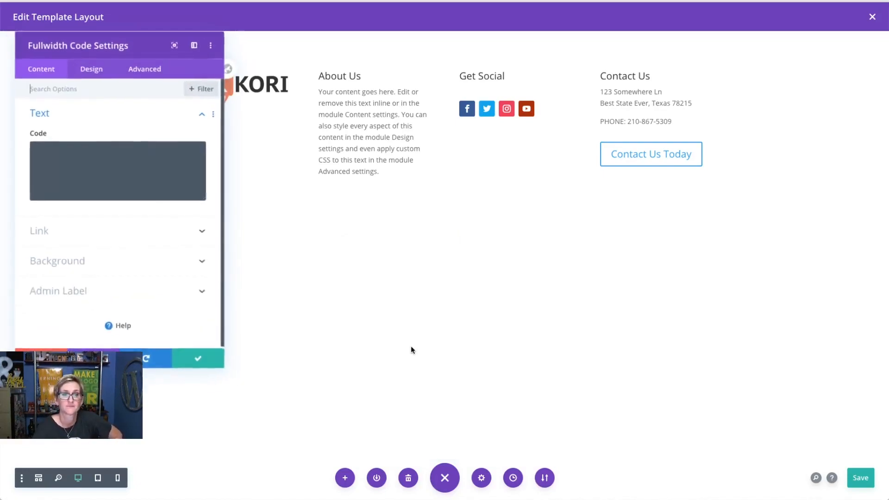
click(162, 161)
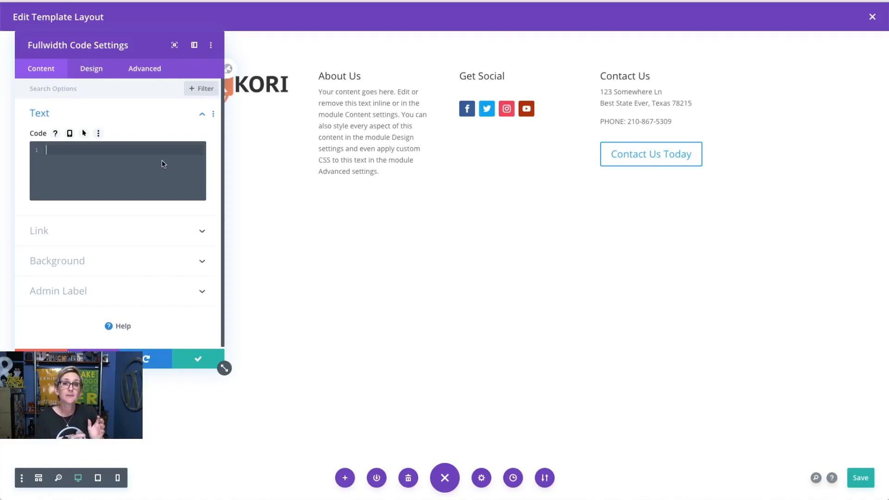
key(ctrl+s)
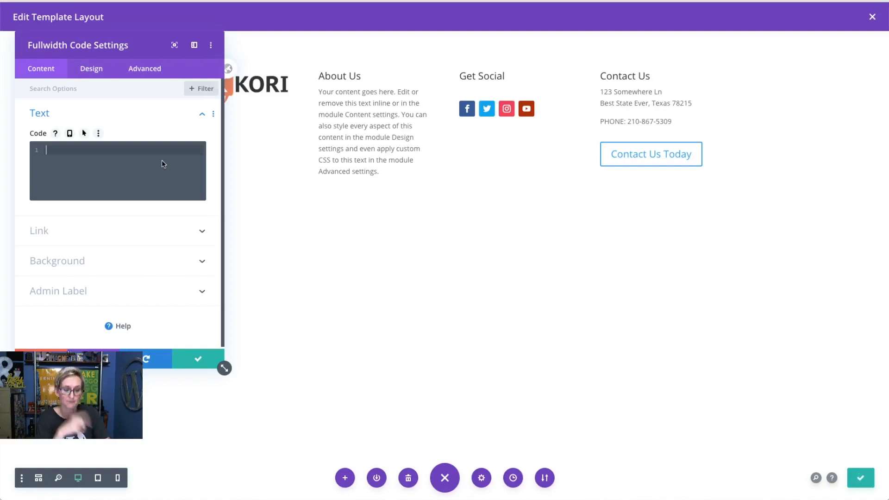
text([instagram-feed])
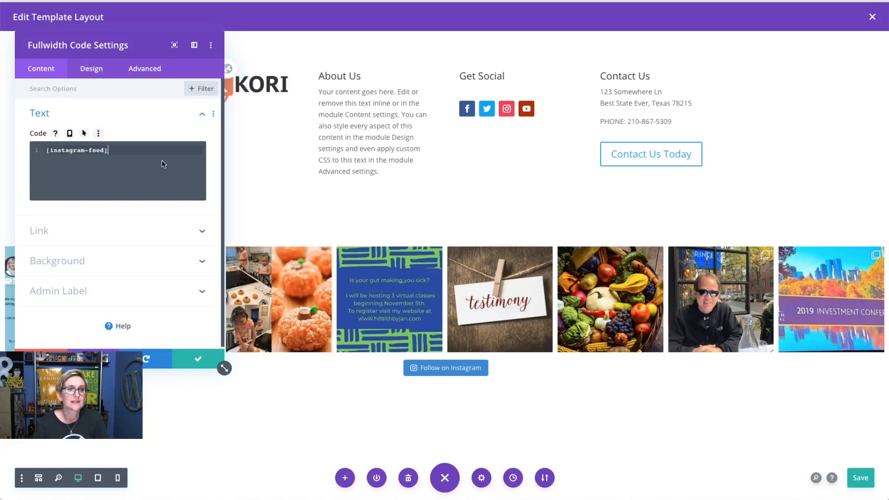
click(190, 360)
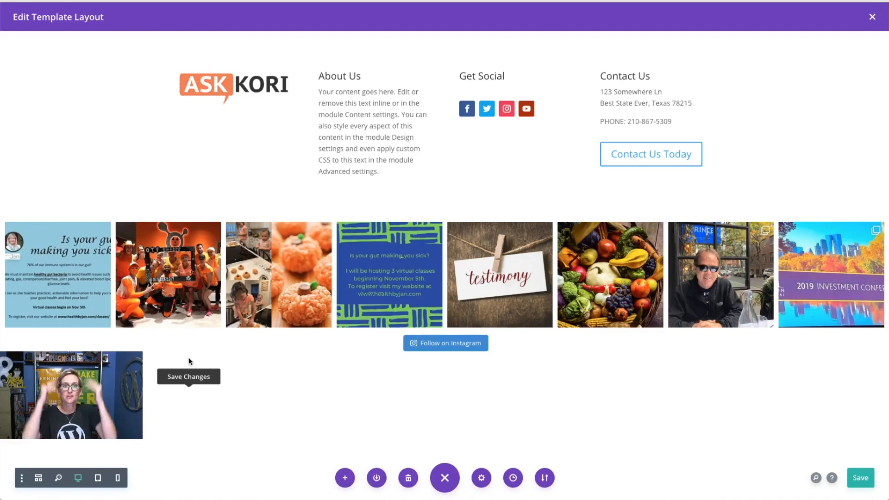
- Drag the Instagram feed section to the top of the layout, above the four columns
mouse_move(30, 227)
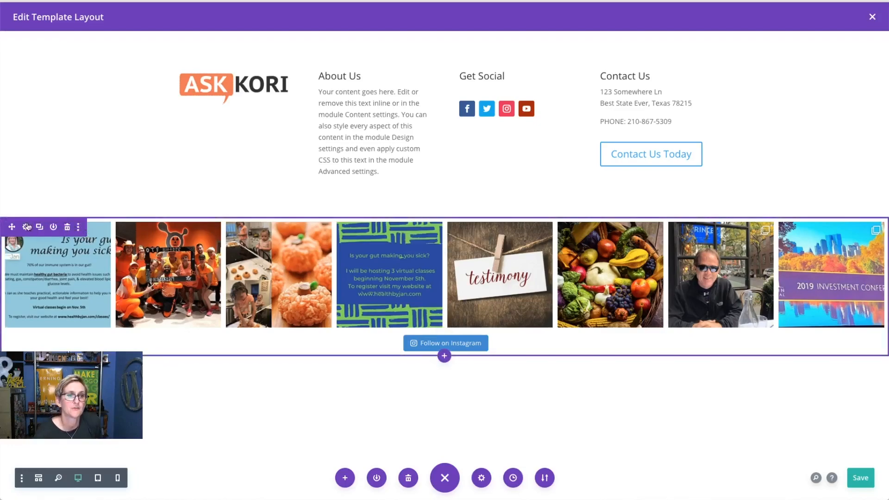
drag(11, 227, 23, 58)
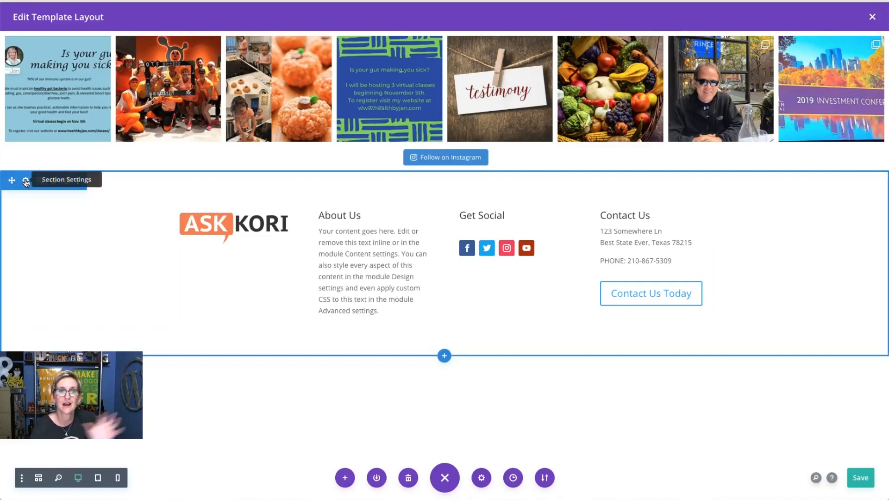
- Set the four-column footer section's background colour to #f2f2f2 and save the layout
click(26, 182)
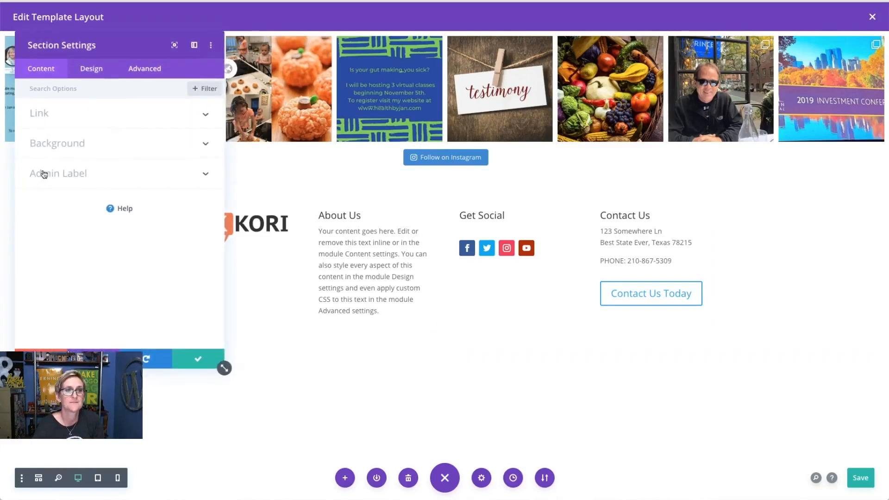
click(61, 146)
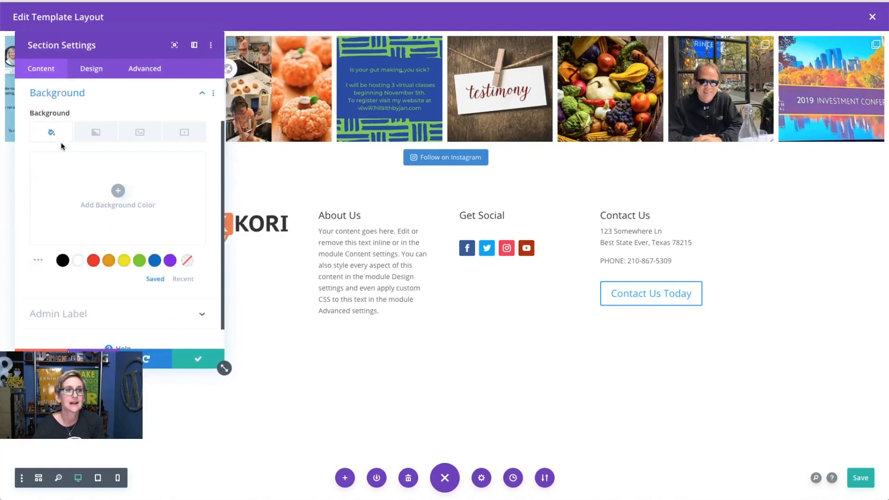
click(97, 193)
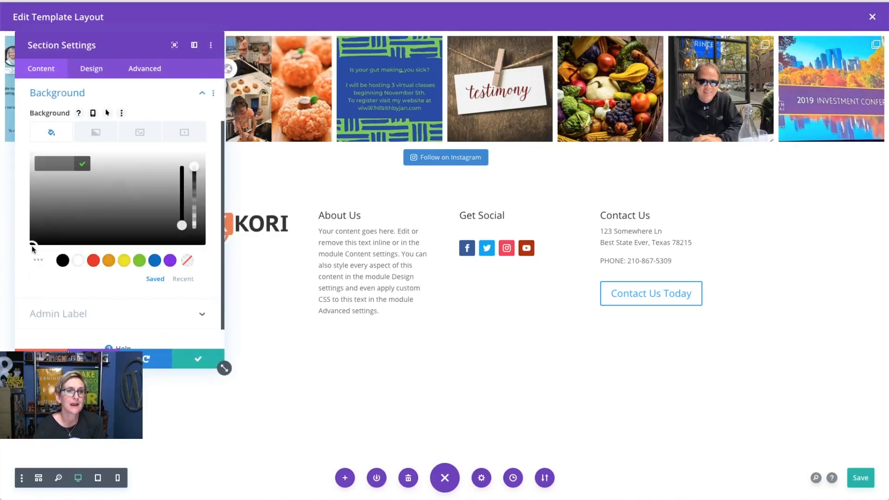
drag(37, 188, 40, 163)
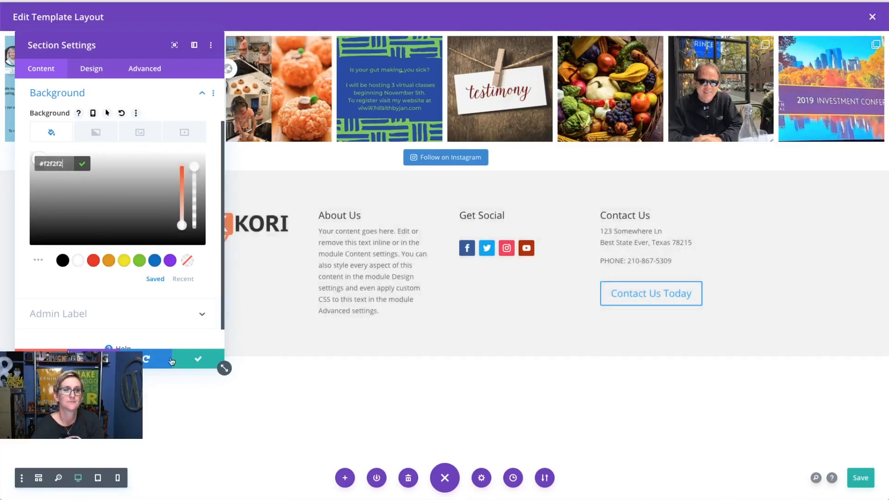
click(186, 364)
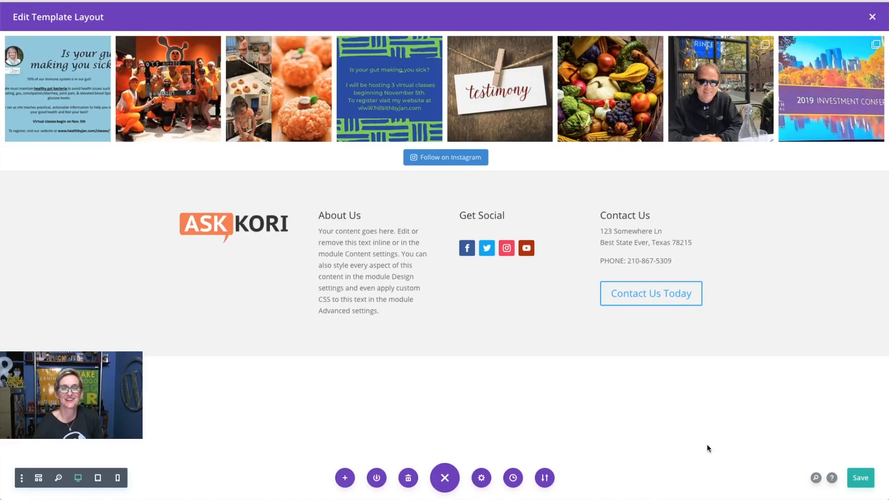
click(861, 478)
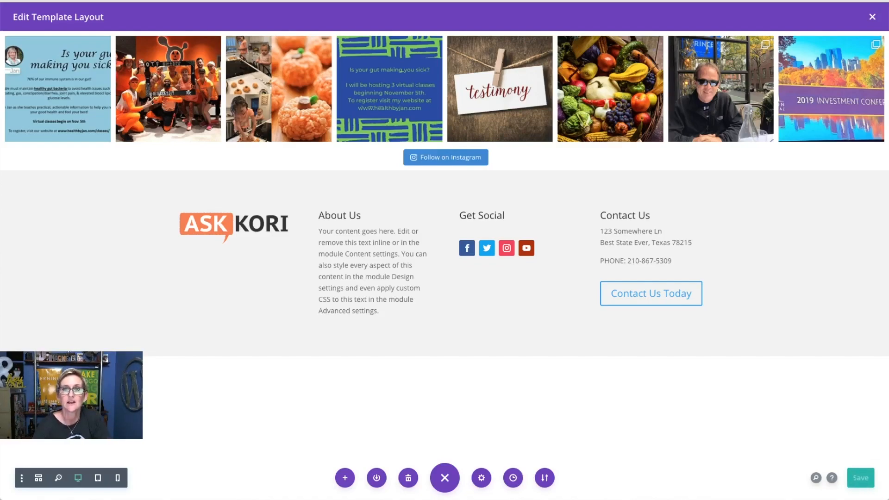
- Close the footer layout editor and save the Theme Builder changes
click(872, 18)
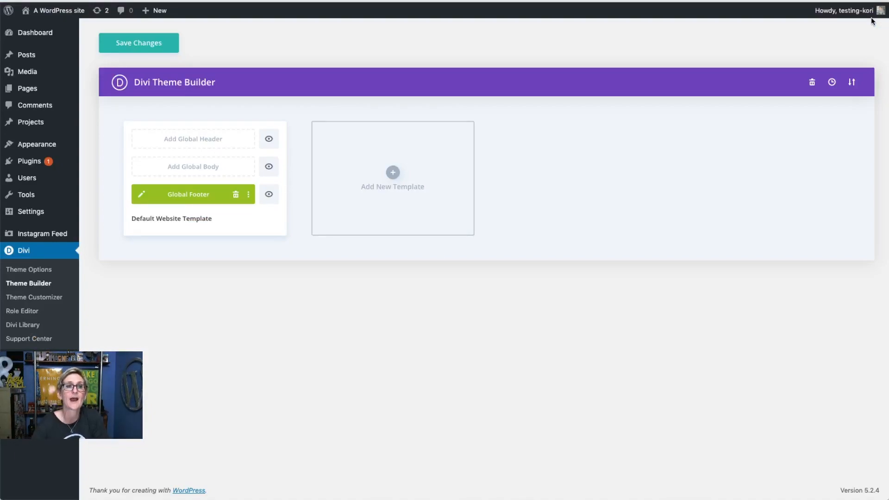
click(129, 45)
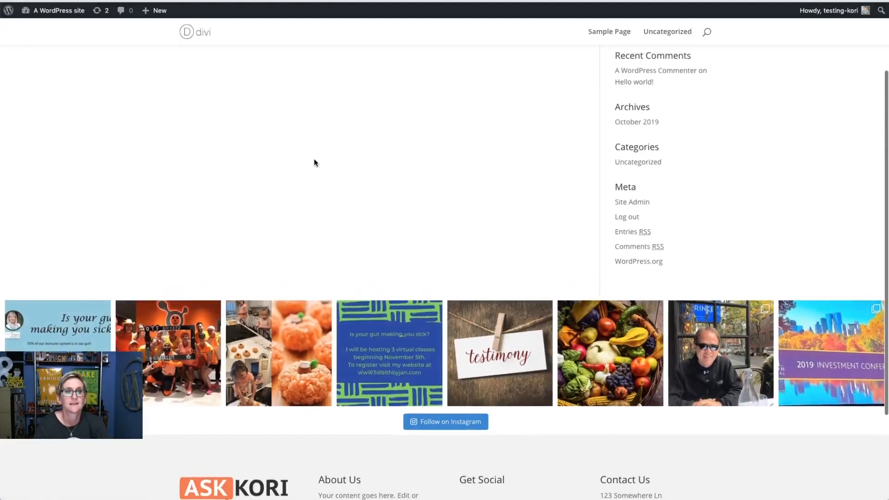
- Scroll the front page to check the Instagram strip and grey footer
scroll(314, 159, up, 1)
scroll(314, 159, down, 3)
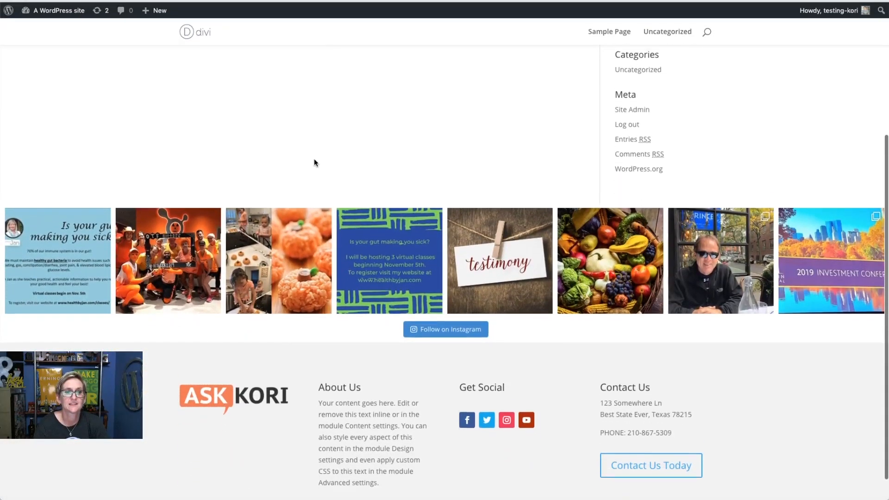
scroll(314, 163, down, 1)
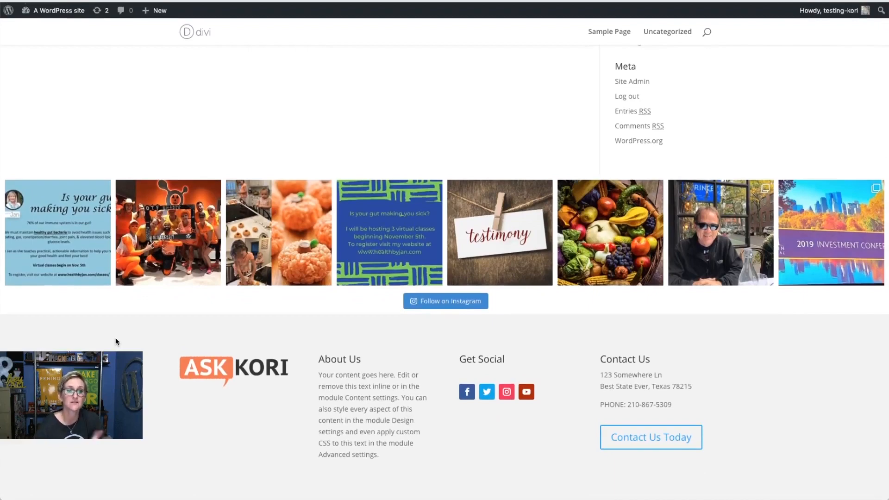
scroll(115, 341, up, 6)
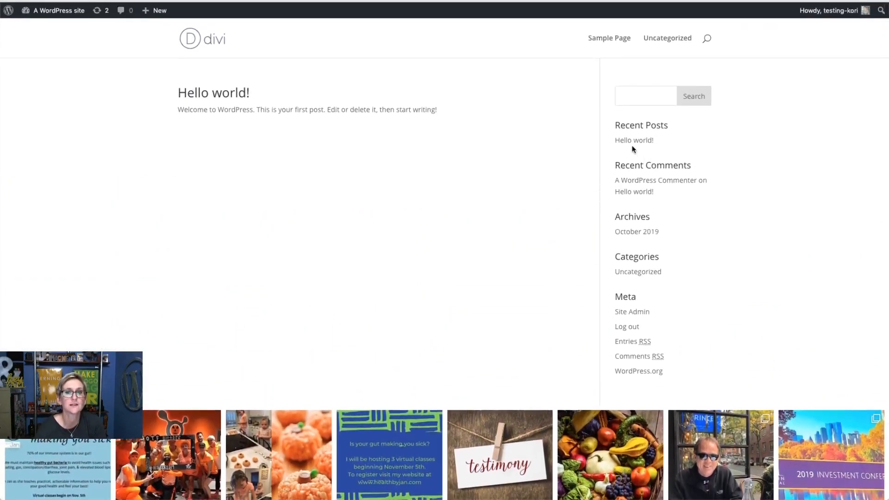
- Open the Hello world! post and scroll through it to confirm the footer appears
click(635, 145)
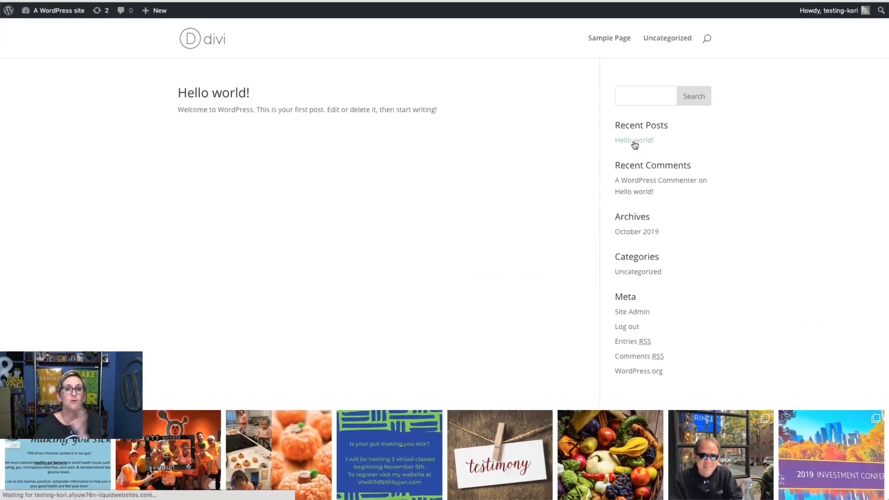
scroll(123, 284, down, 7)
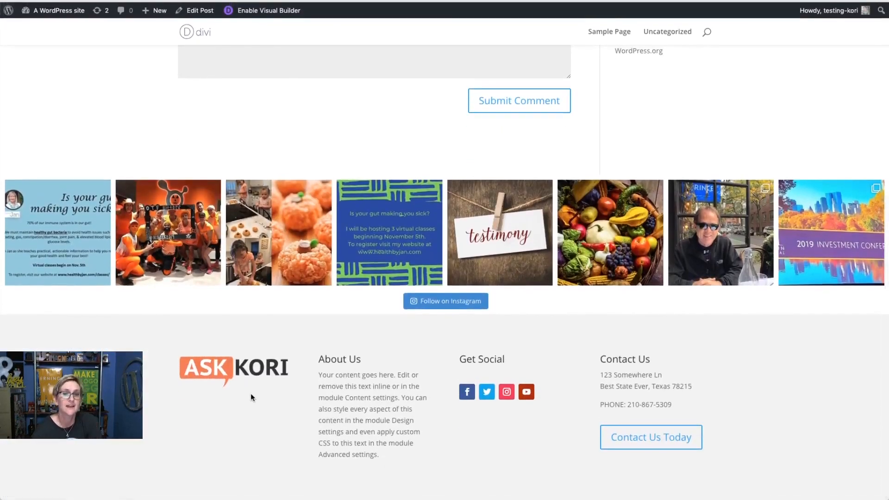
scroll(167, 410, up, 2)
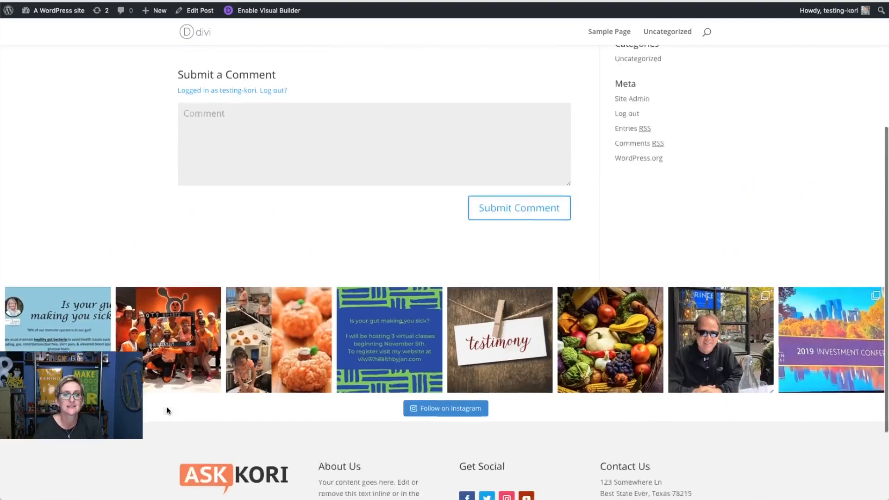
scroll(167, 408, up, 5)
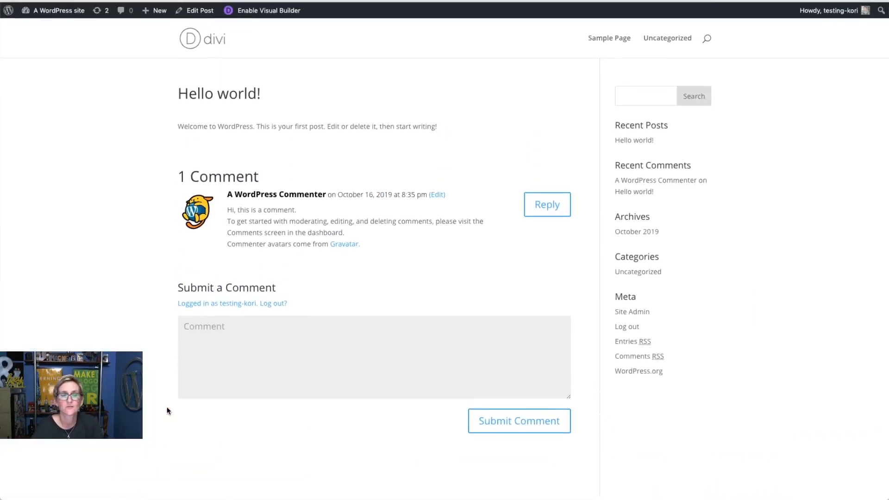